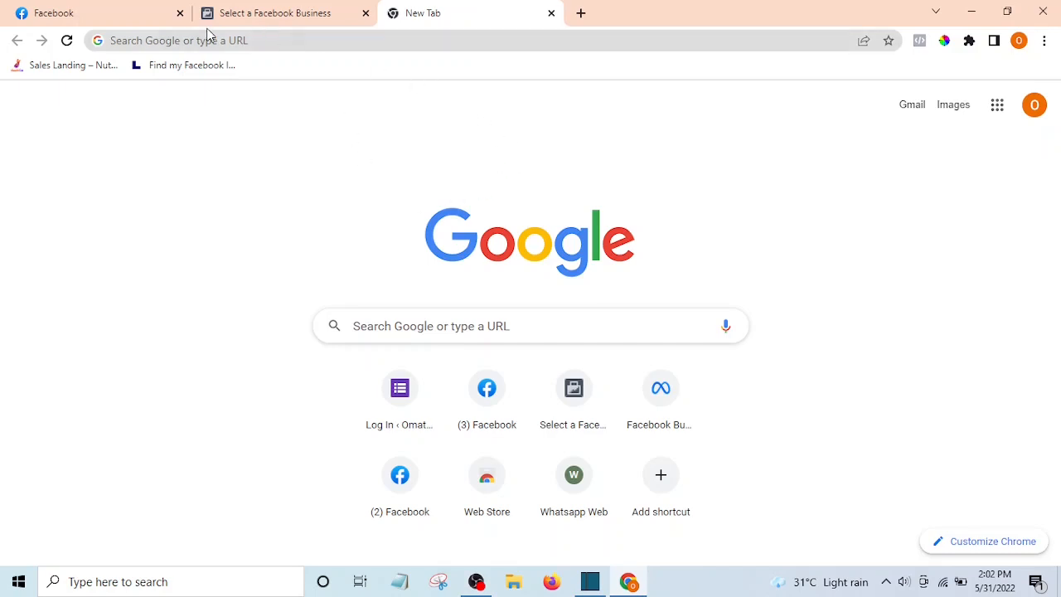
- Close the Select a Facebook Business tab, check the Facebook feed tab and return to the empty new tab
left_click(364, 14)
left_click(104, 11)
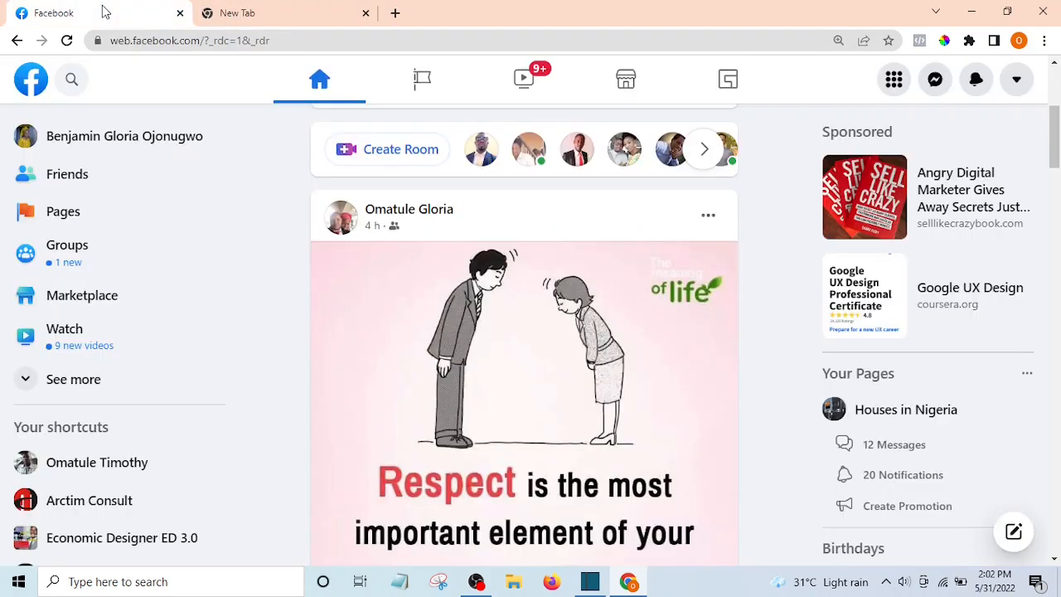
left_click(284, 7)
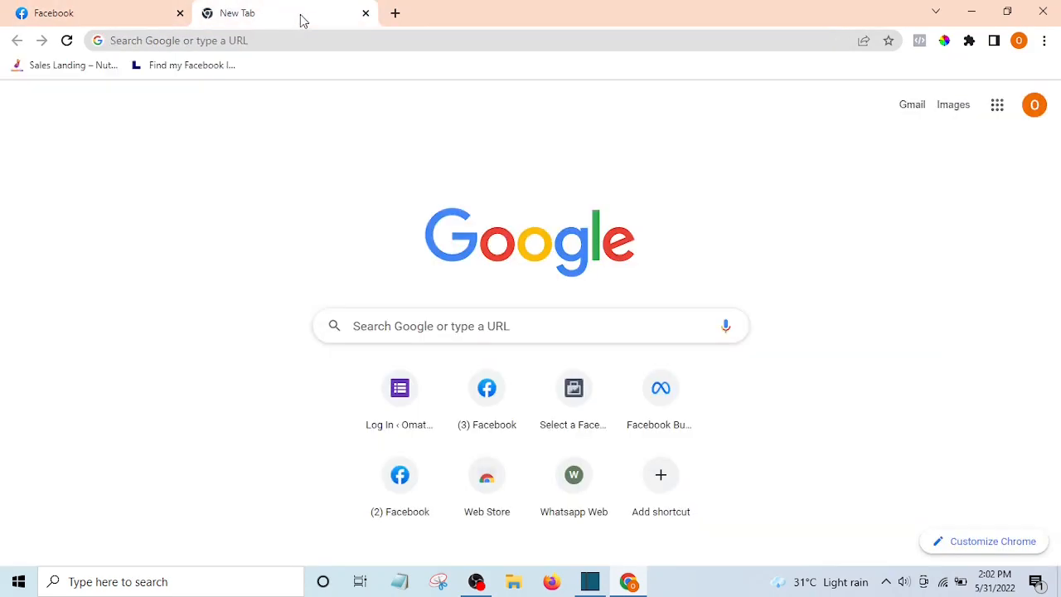
- Load business.facebook.com/select to list the available business accounts
left_click(279, 41)
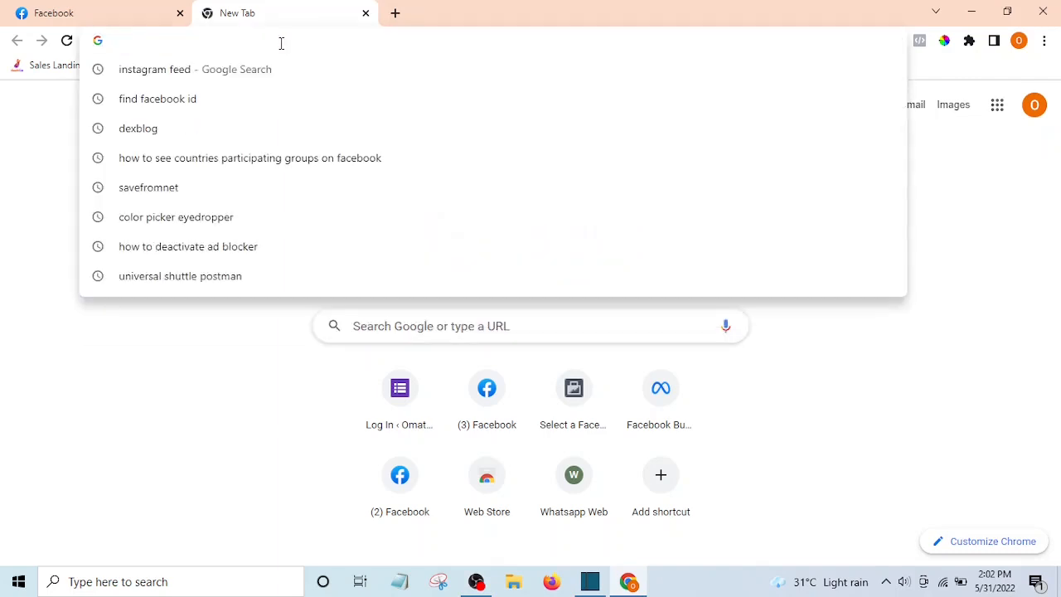
type("b")
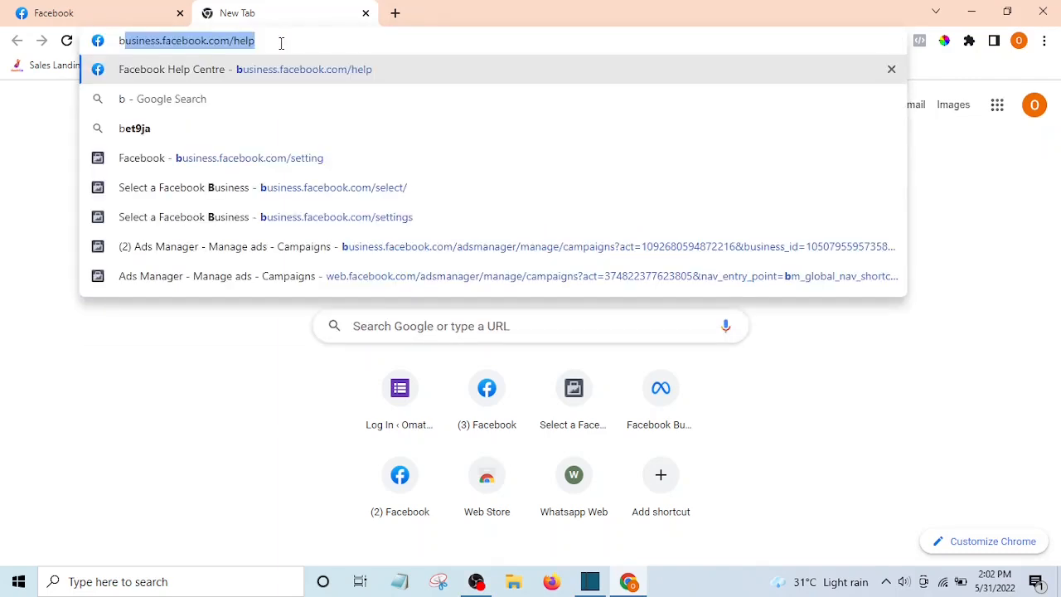
type("s")
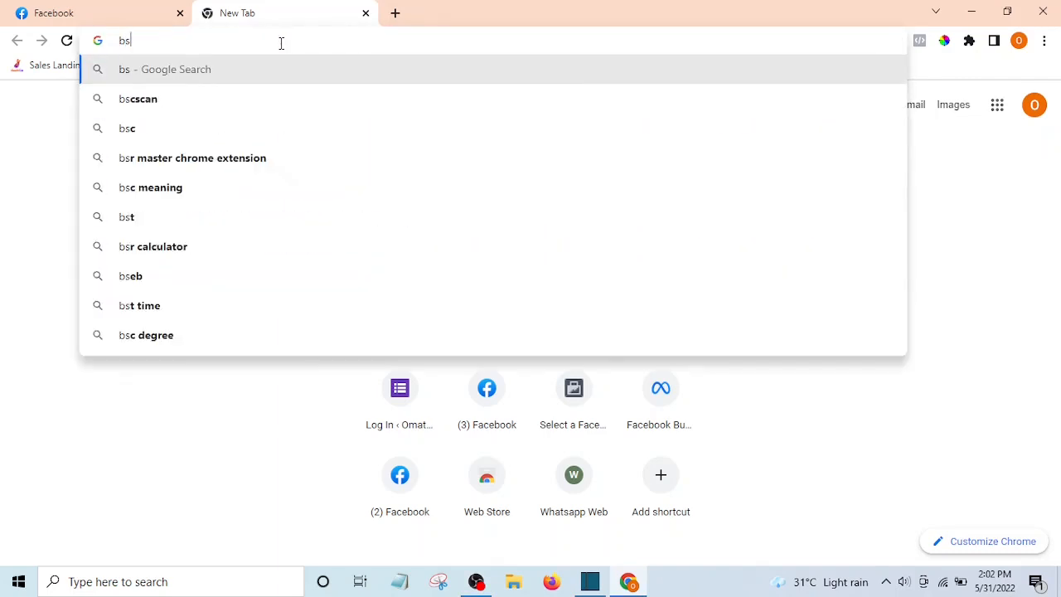
key("BackSpace")
type("usine")
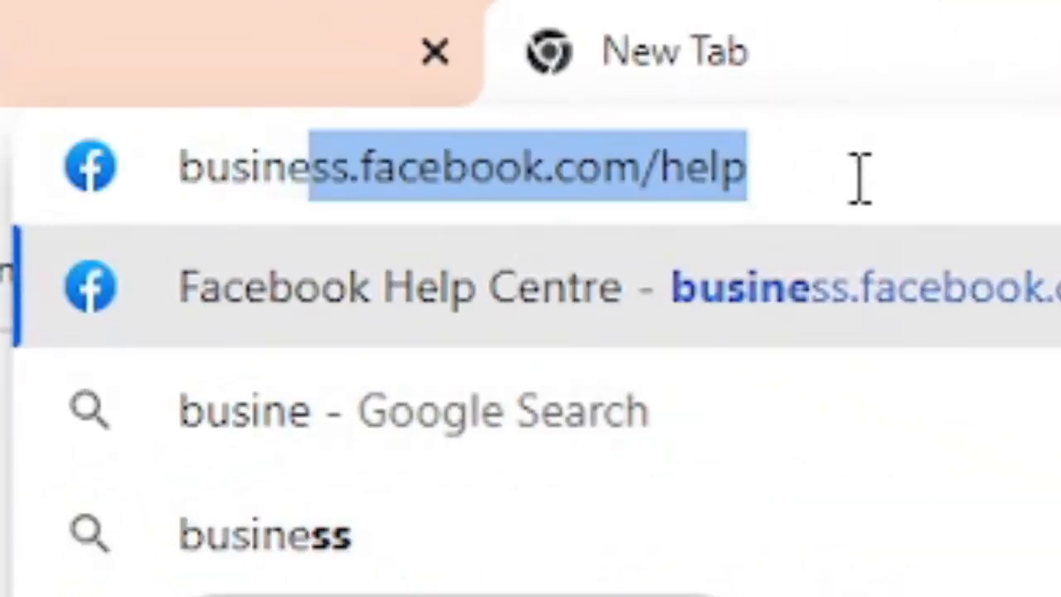
type("ss")
left_click(859, 158)
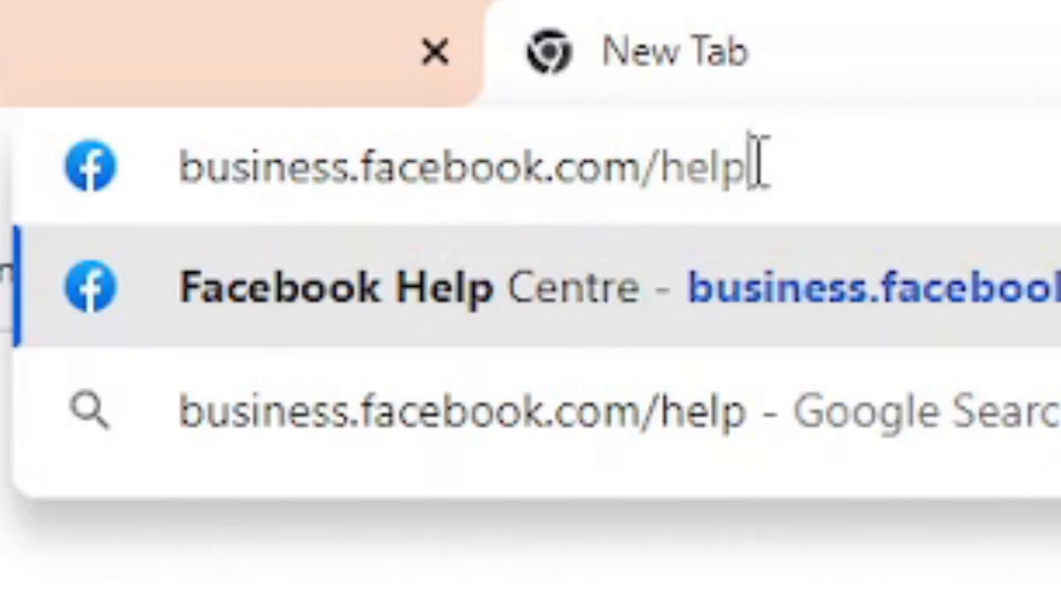
left_click_drag(770, 166, 666, 146)
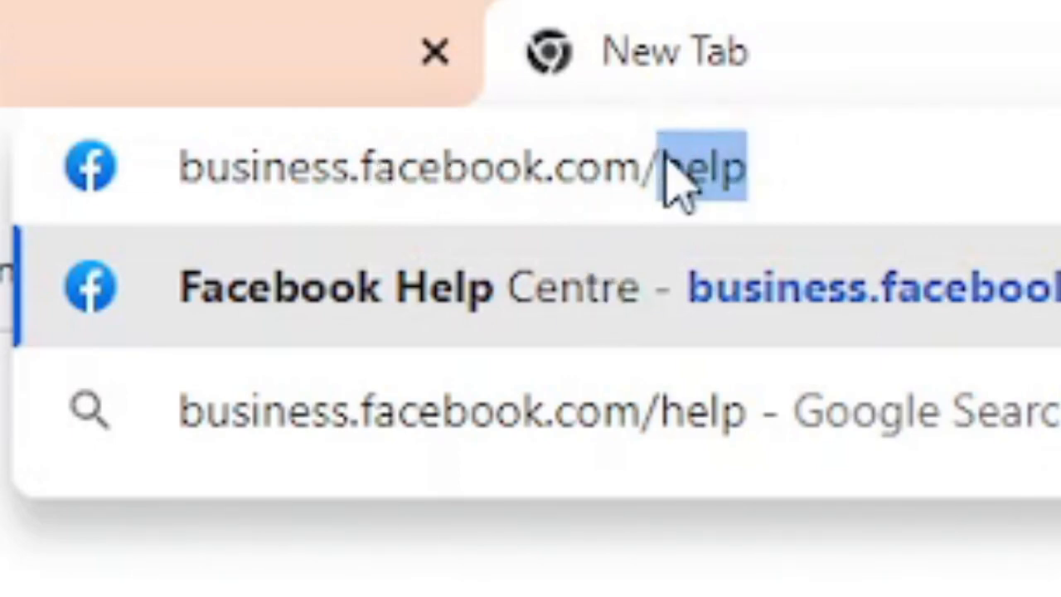
type("select")
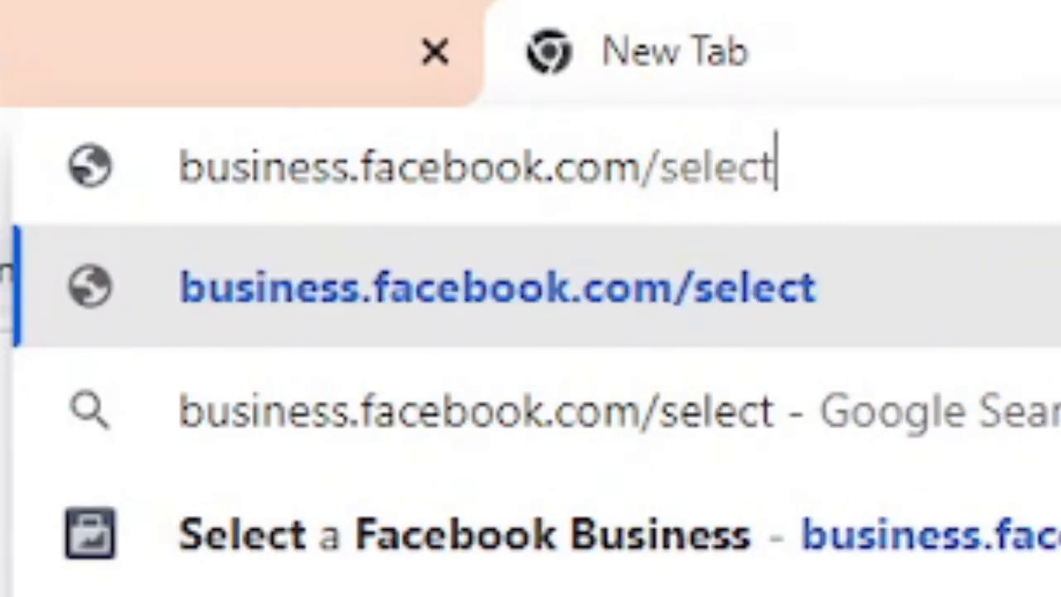
key("Return")
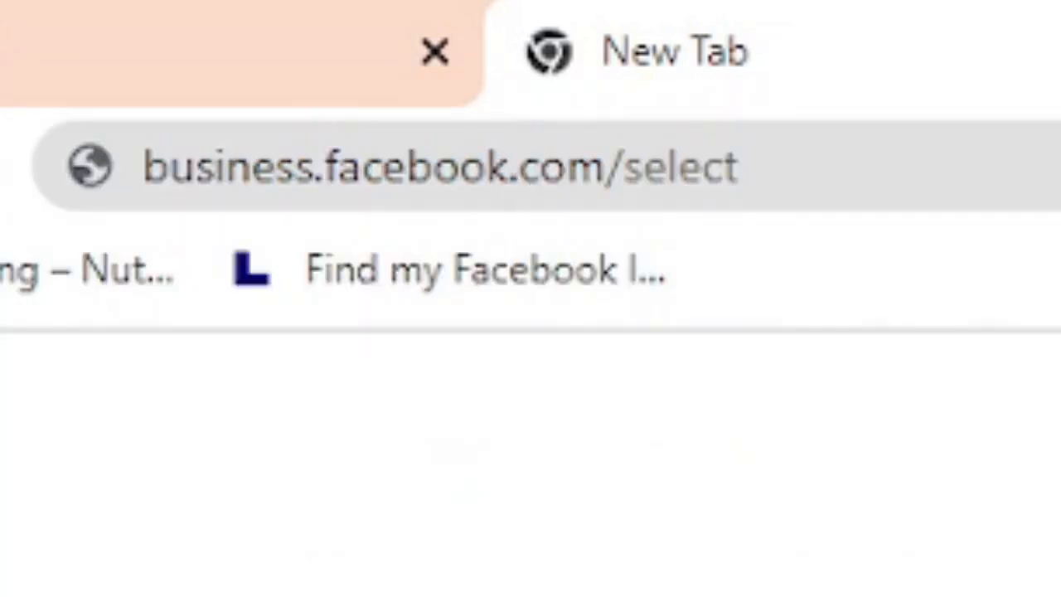
left_click(850, 170)
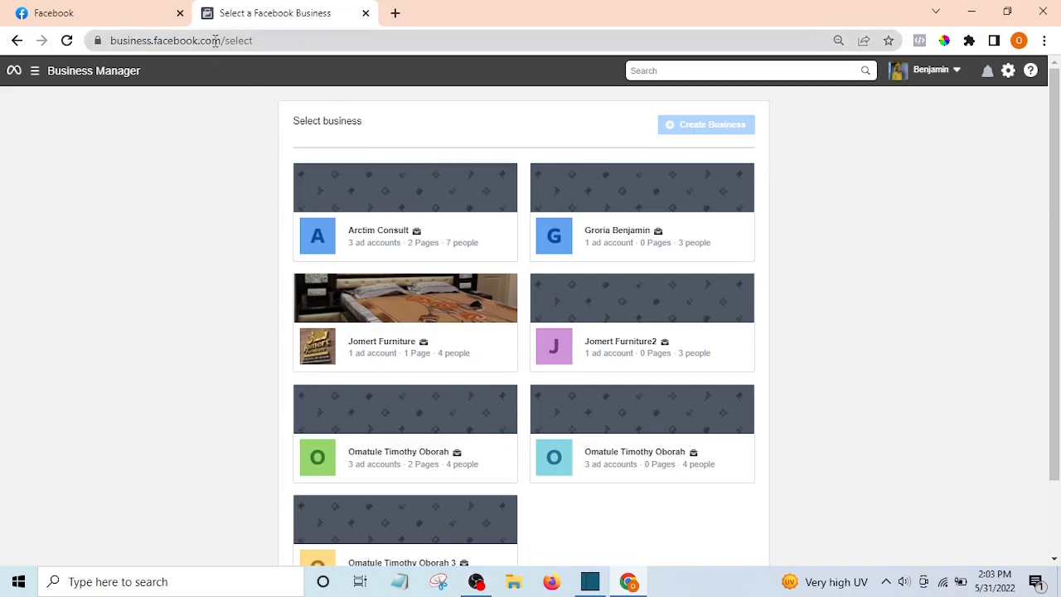
left_click(298, 40)
left_click(303, 40)
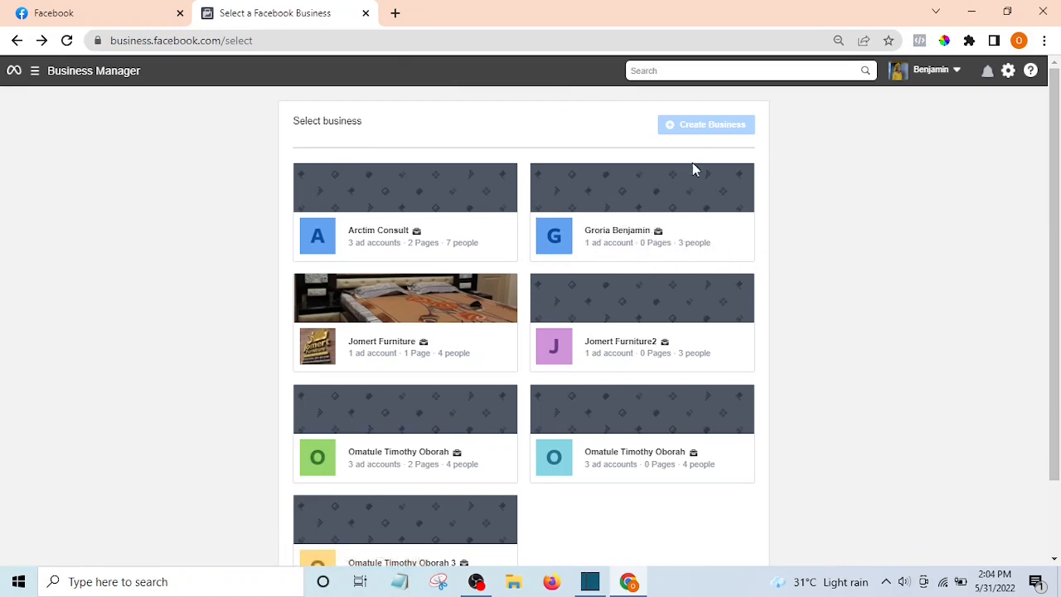
- Open the business with 1 ad account and 0 Pages beside Arctim Consult and go to its Business settings
left_click(618, 237)
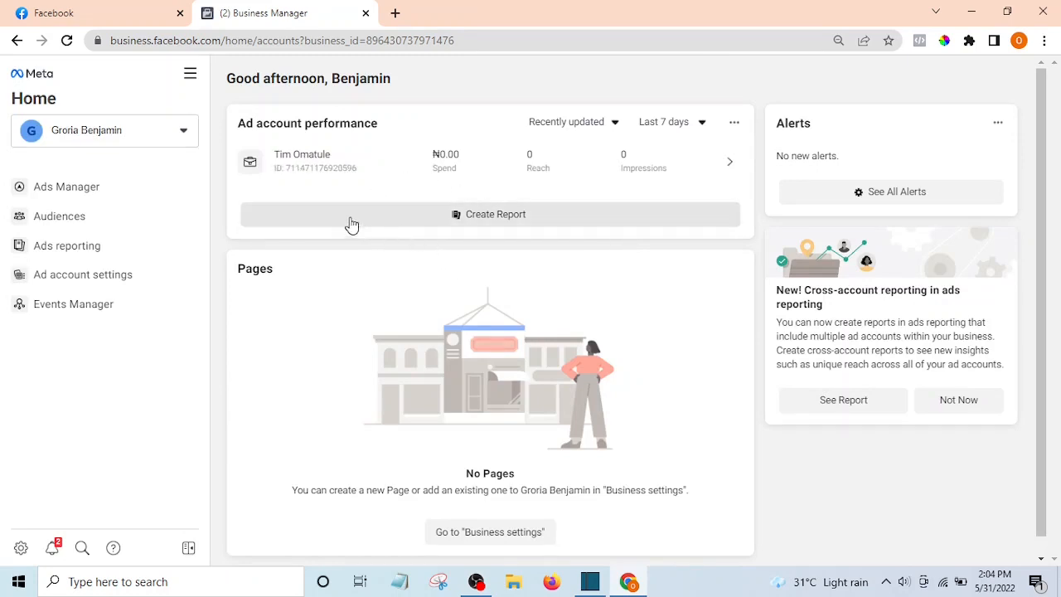
left_click(190, 76)
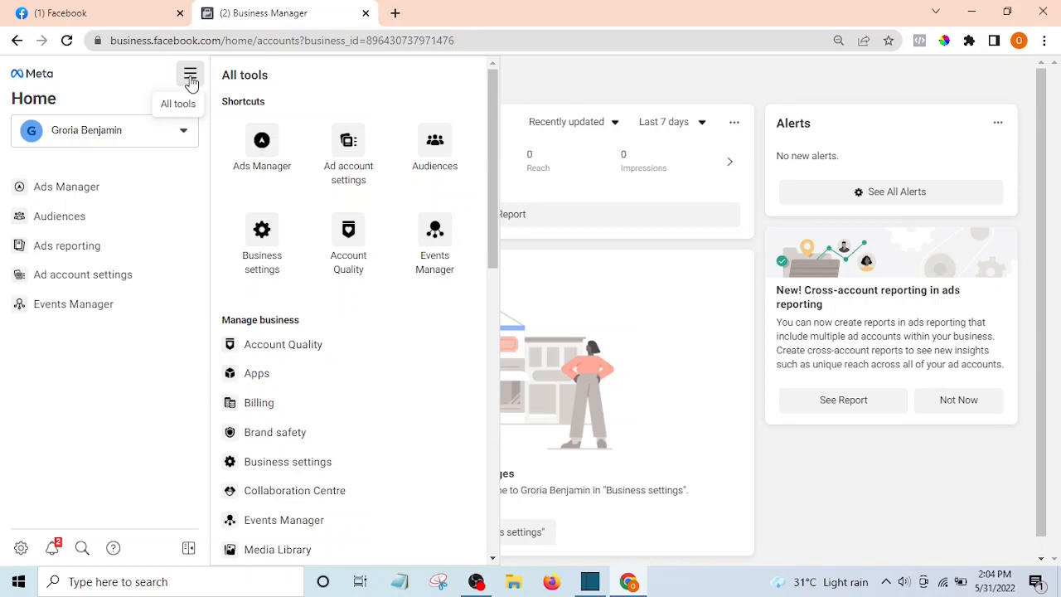
left_click(267, 255)
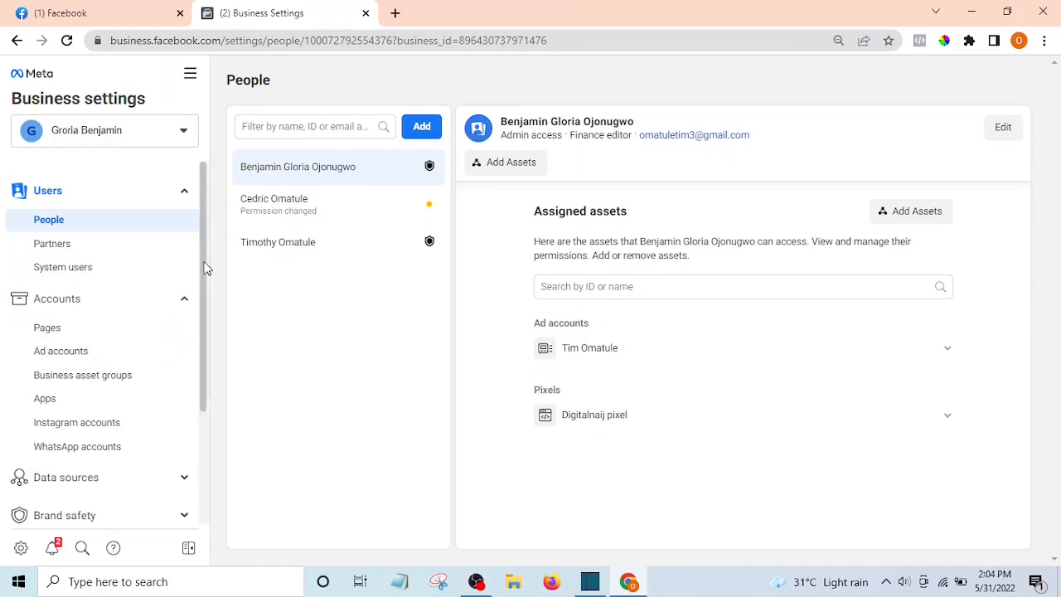
- Show the business's ad accounts and review the options for adding, requesting access to or creating one
mouse_move(201, 262)
left_mouse_down()
mouse_move(207, 315)
mouse_move(206, 268)
left_mouse_up()
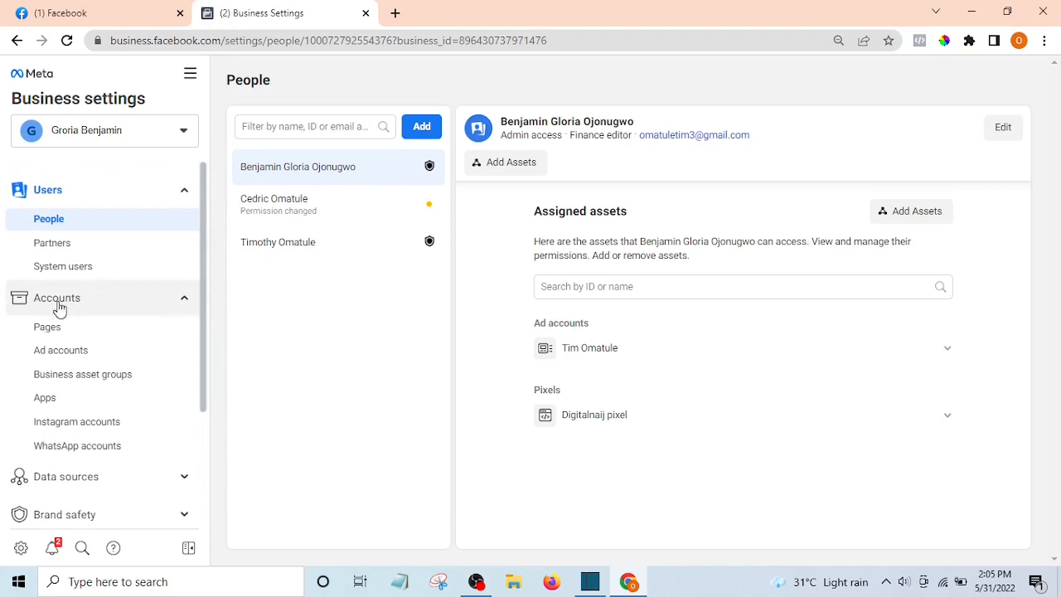
left_click(50, 354)
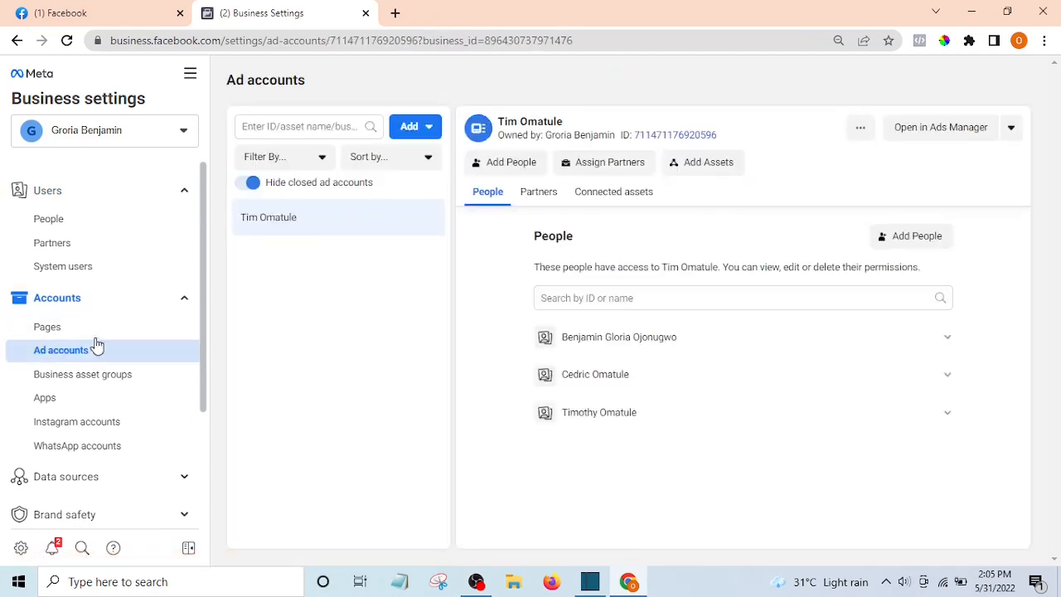
left_click(431, 131)
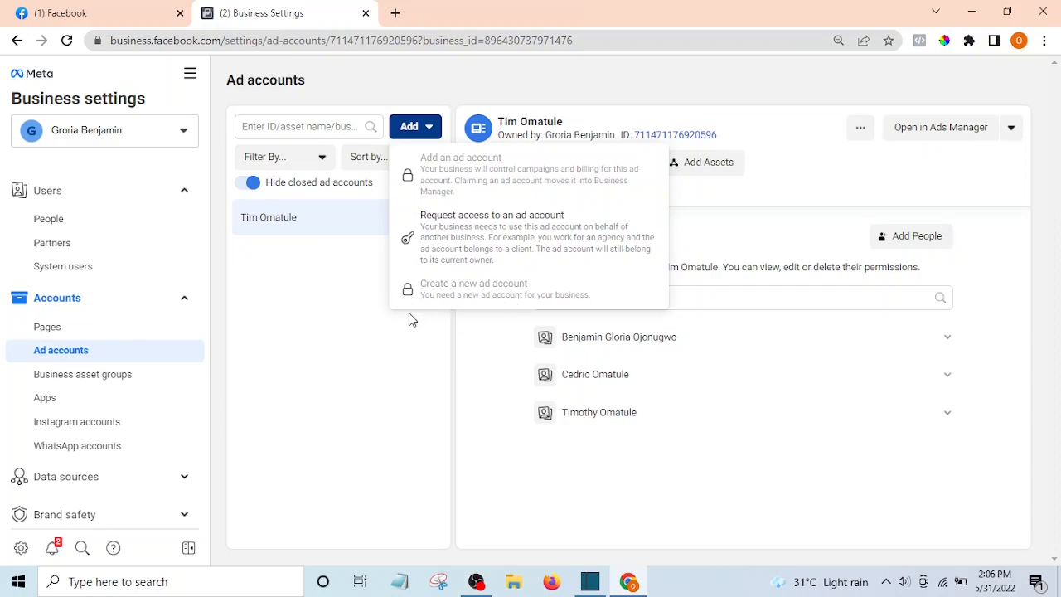
left_click(408, 355)
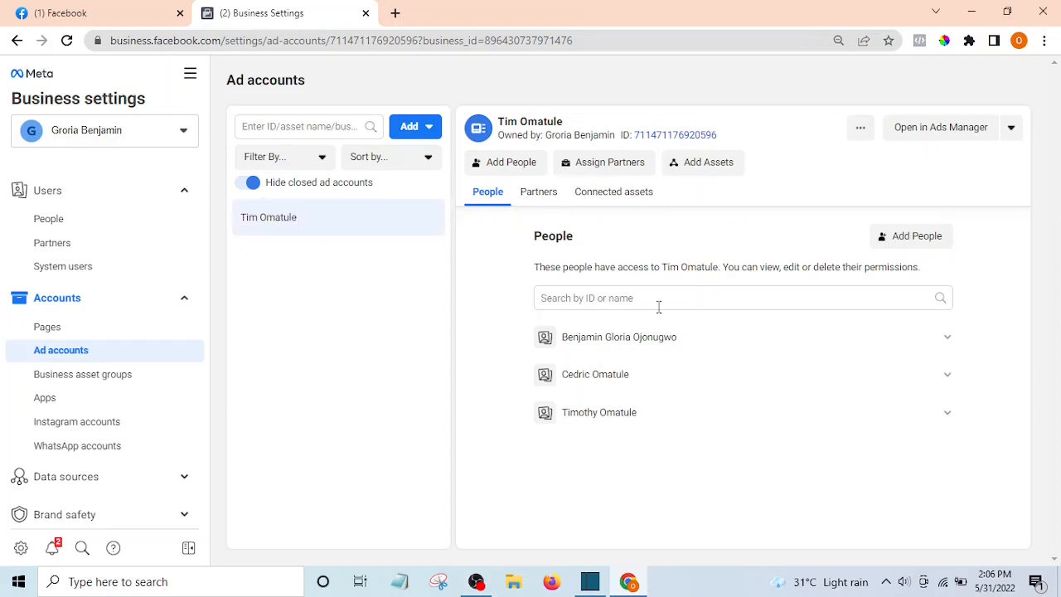
- Add only the first listed person to the selected ad account with full control through the Manage ad account permission
left_click(512, 163)
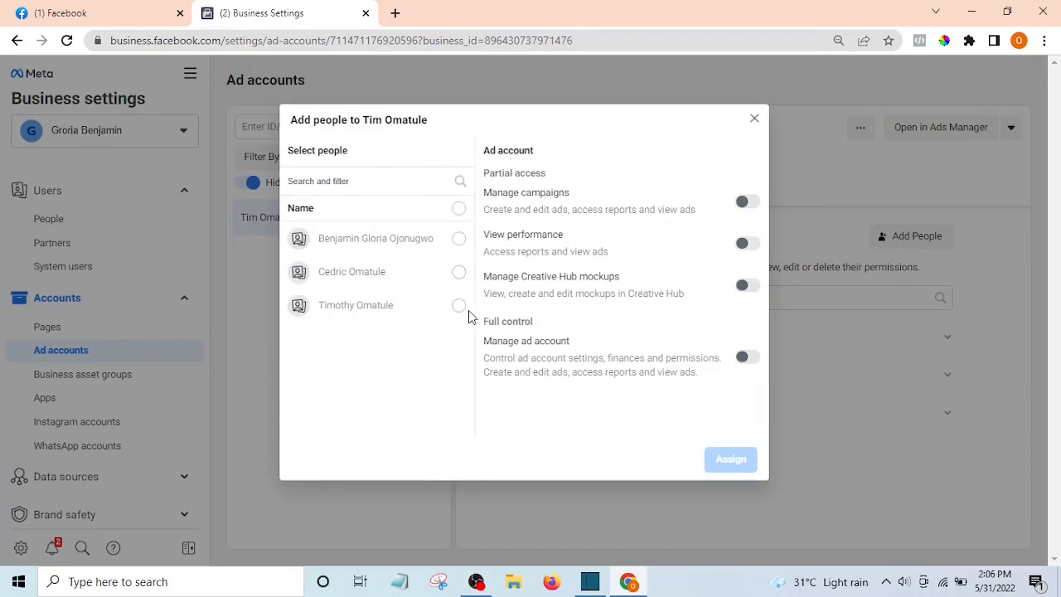
left_click(459, 240)
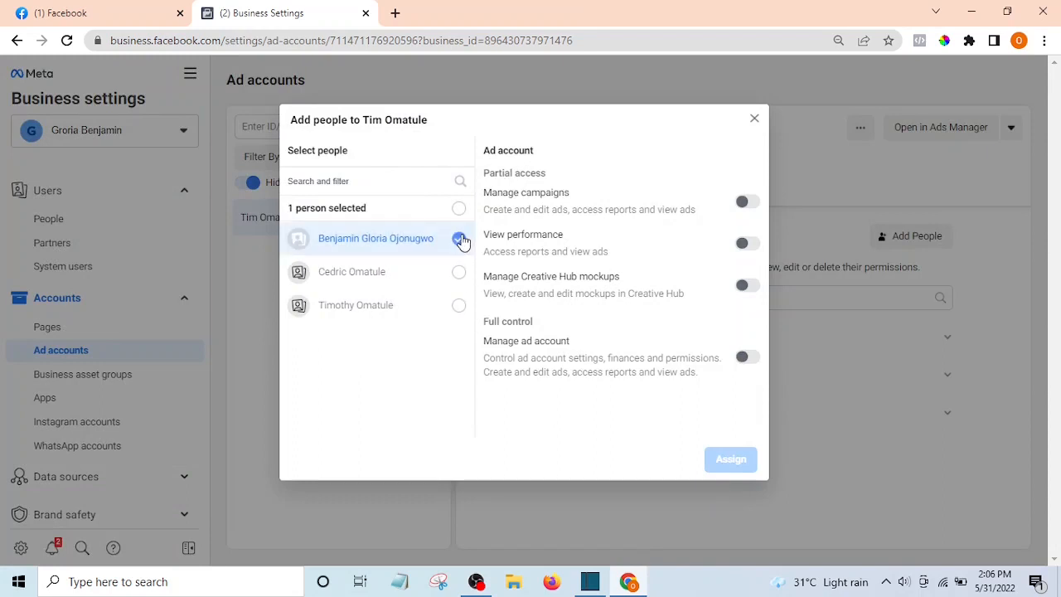
left_click(460, 272)
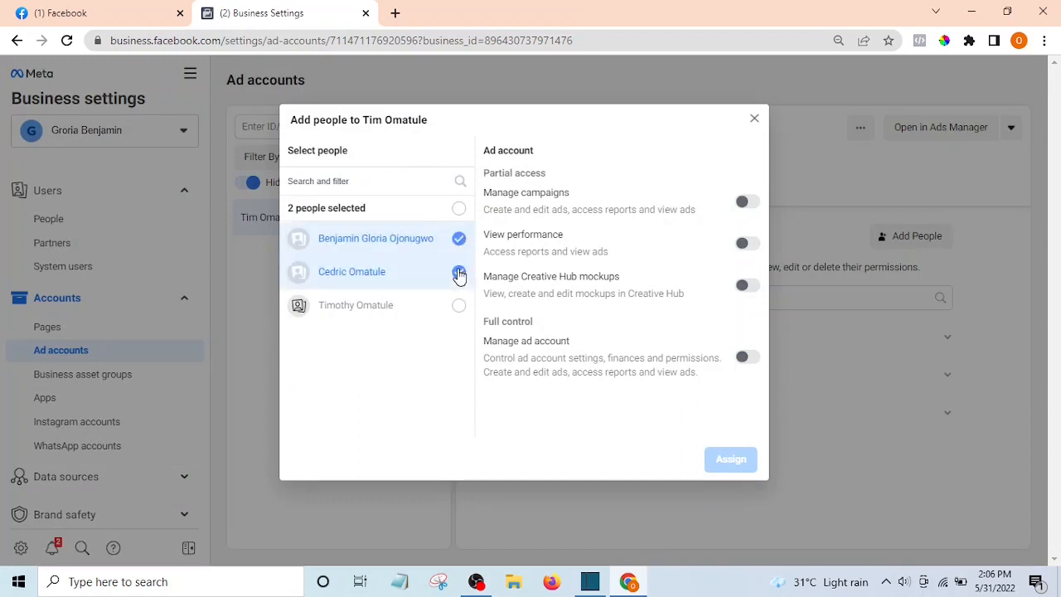
left_click(459, 305)
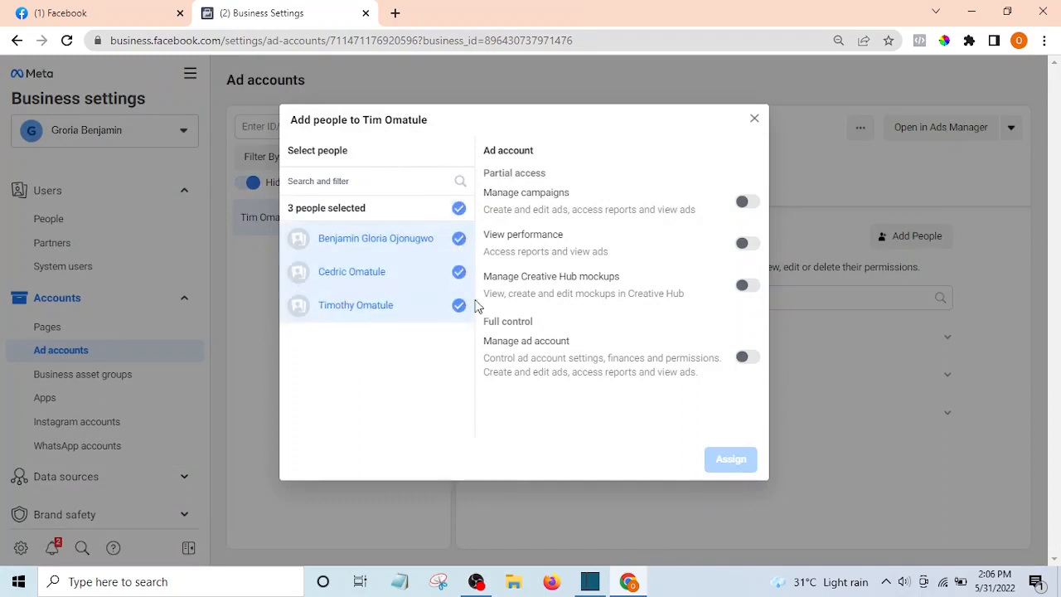
left_click(750, 202)
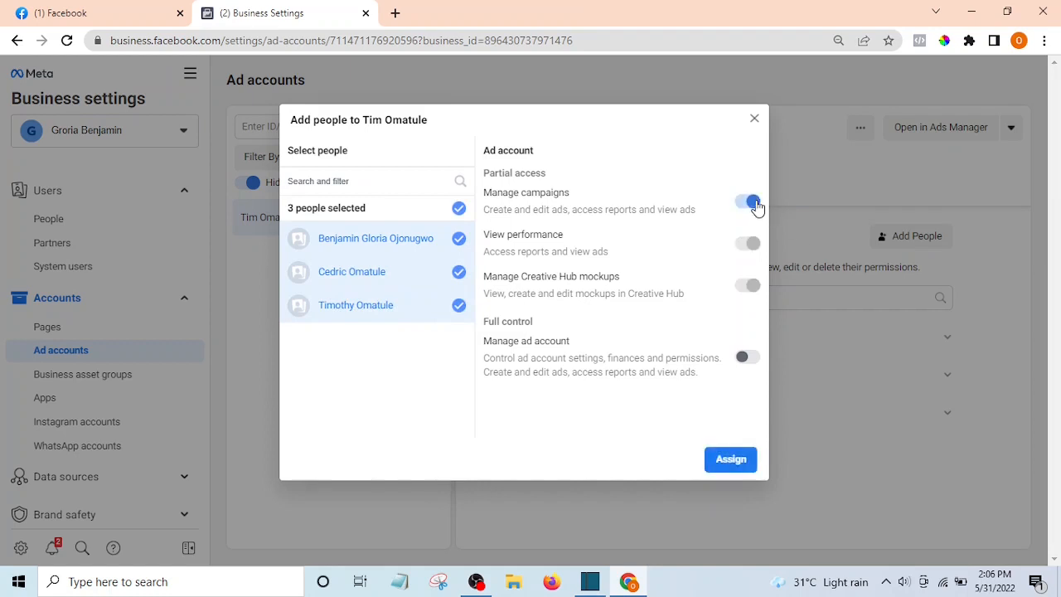
left_click(753, 361)
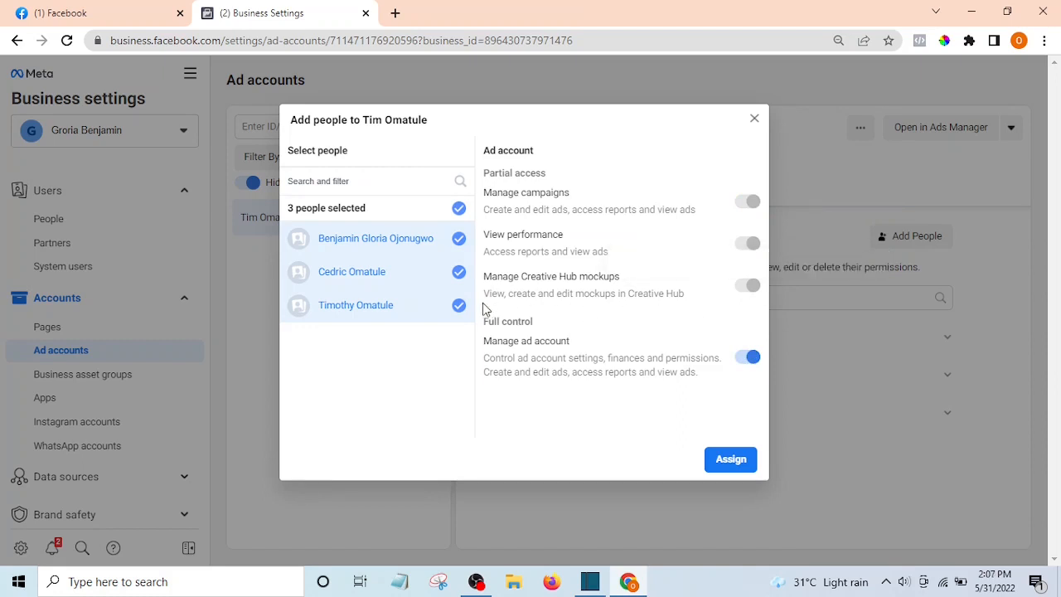
left_click(458, 307)
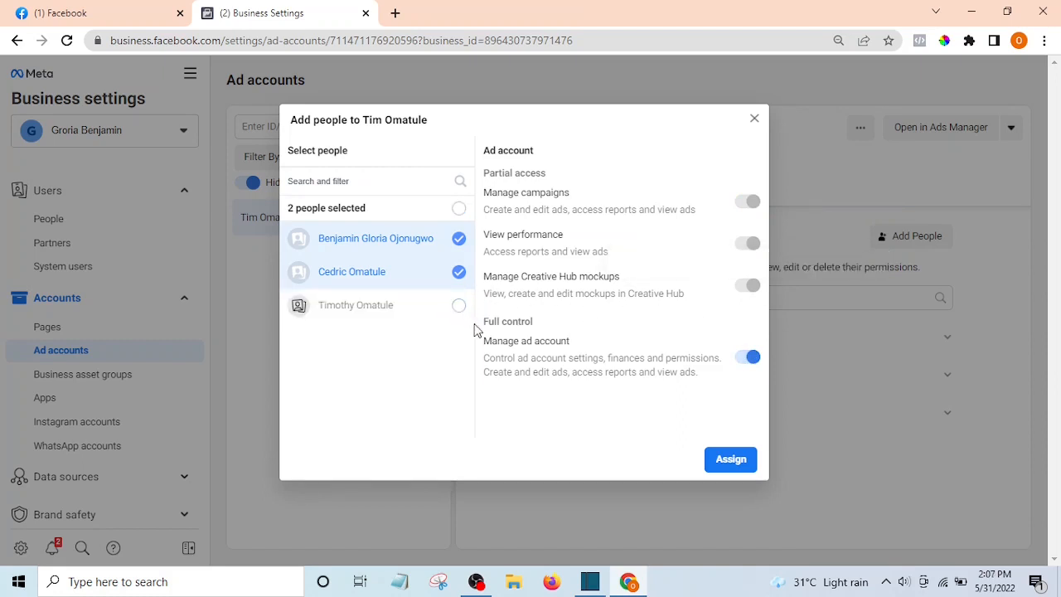
left_click(461, 274)
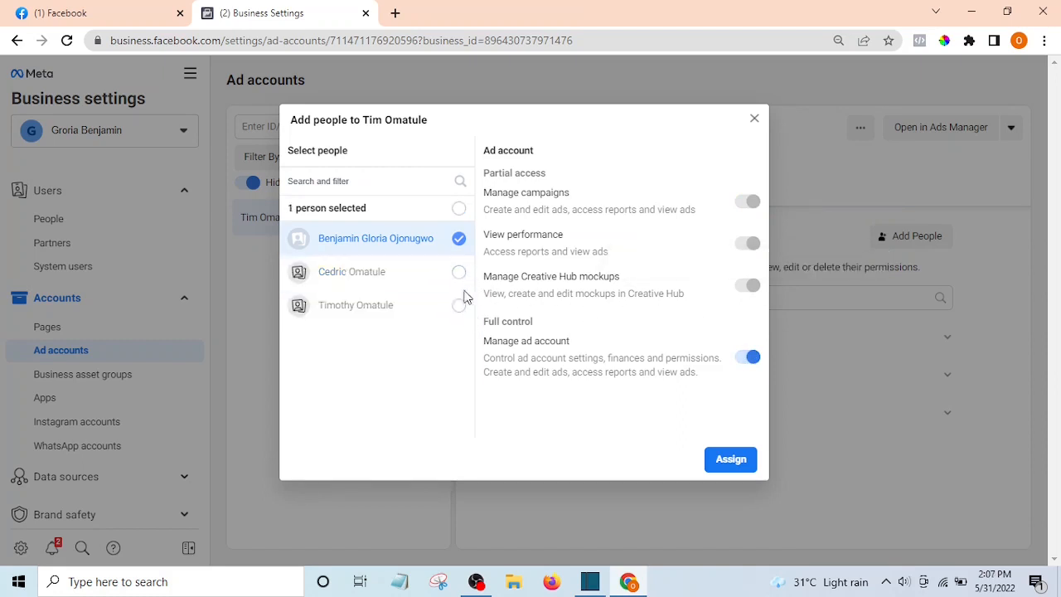
left_click(731, 464)
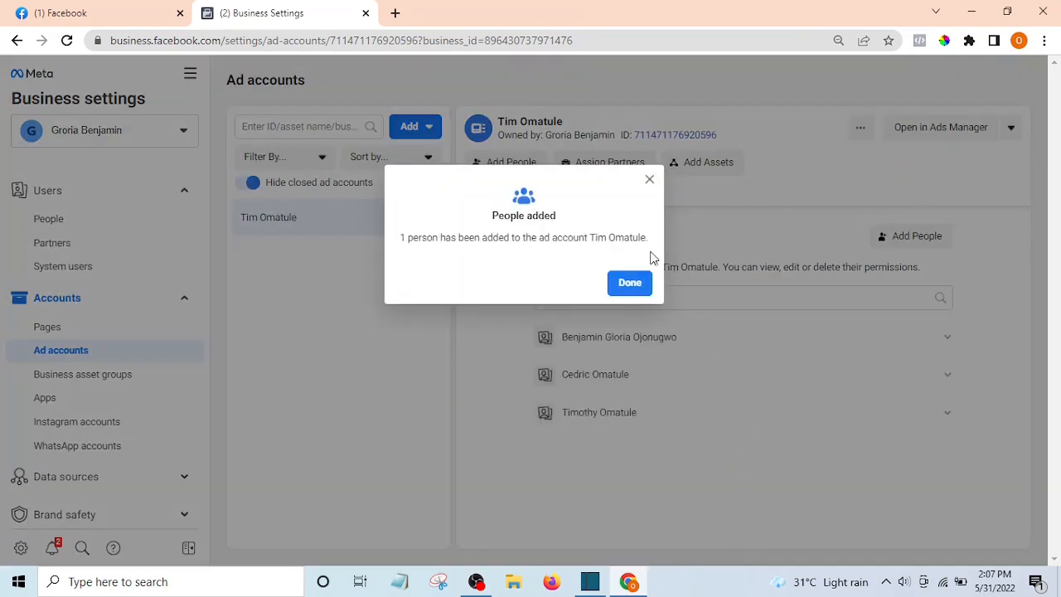
left_click(630, 285)
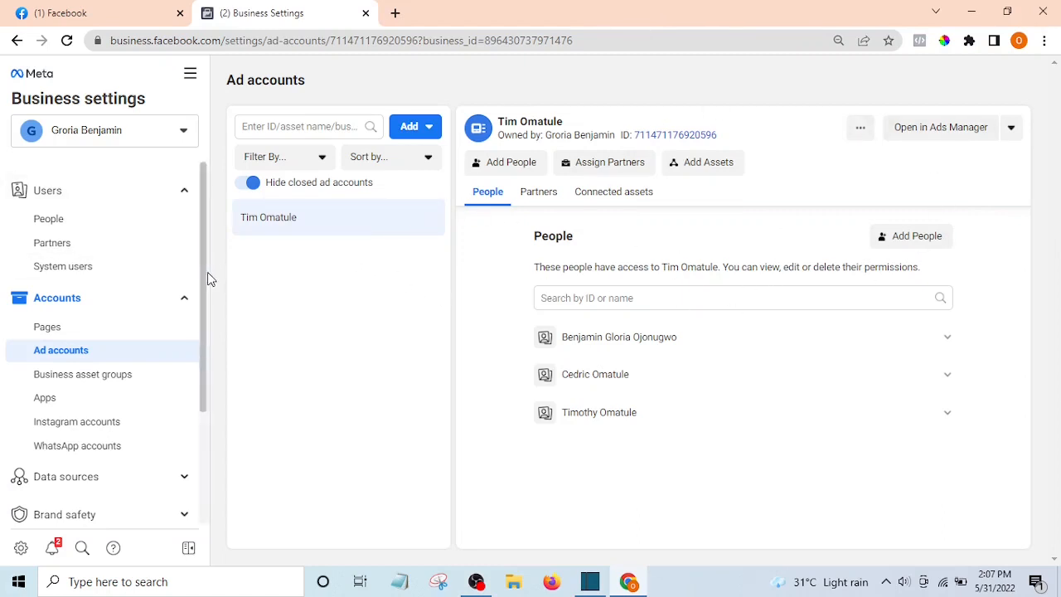
- Show the business's Pages and review the options for adding, requesting access to or creating a Page
left_click_drag(206, 261, 206, 321)
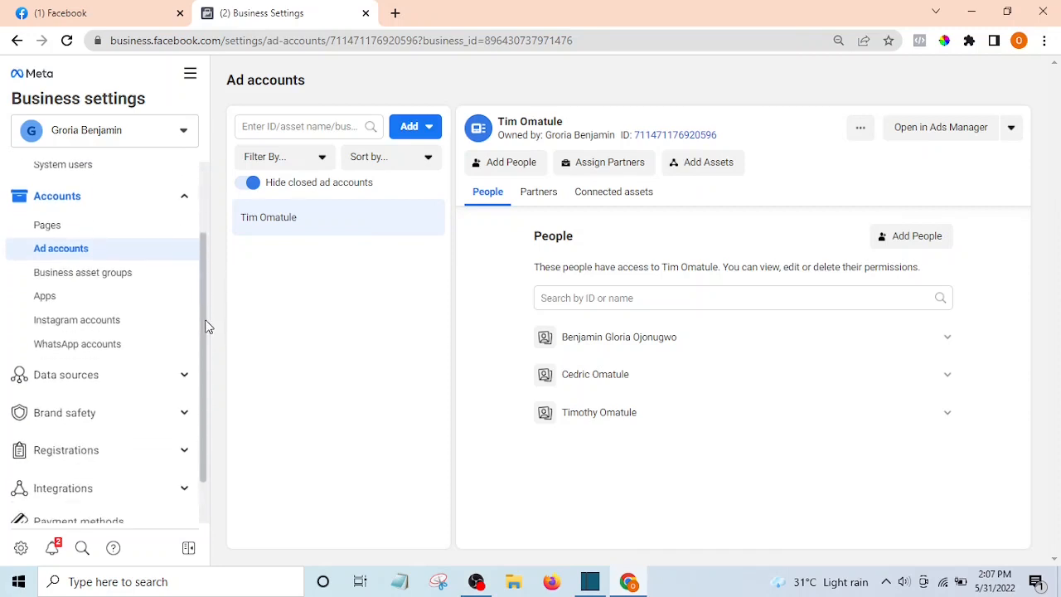
left_click(68, 225)
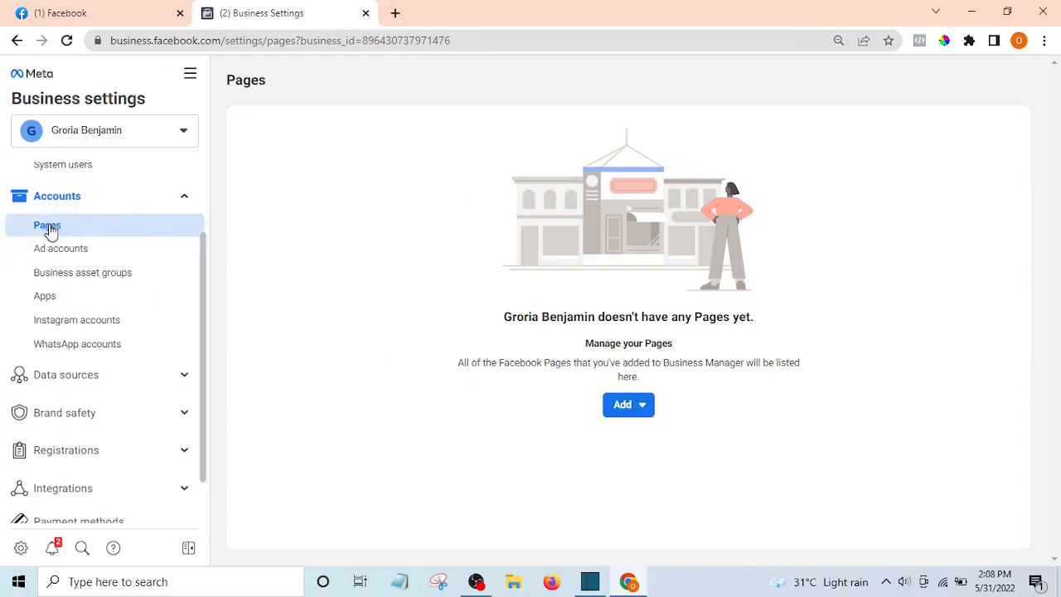
left_click(637, 408)
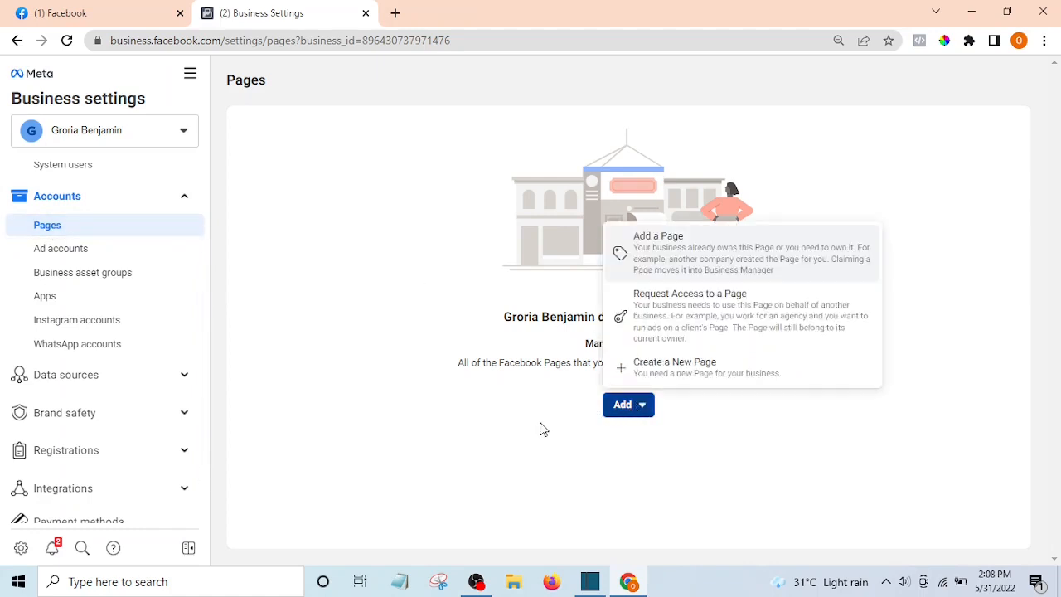
left_click(651, 427)
left_click(640, 408)
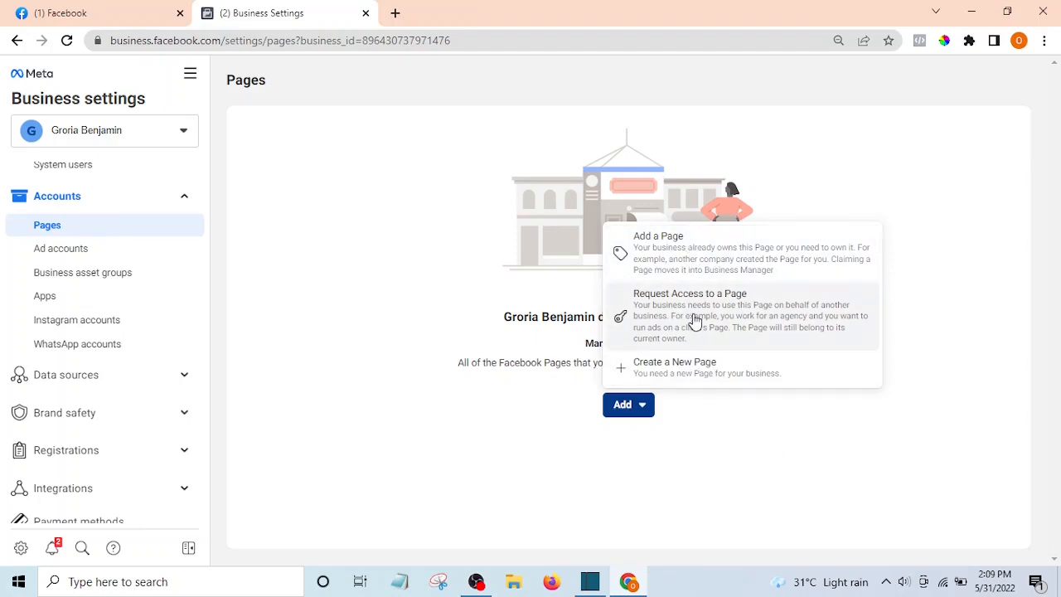
- Start creating a new Page, review the available Page categories, and cancel without choosing one
left_click(685, 371)
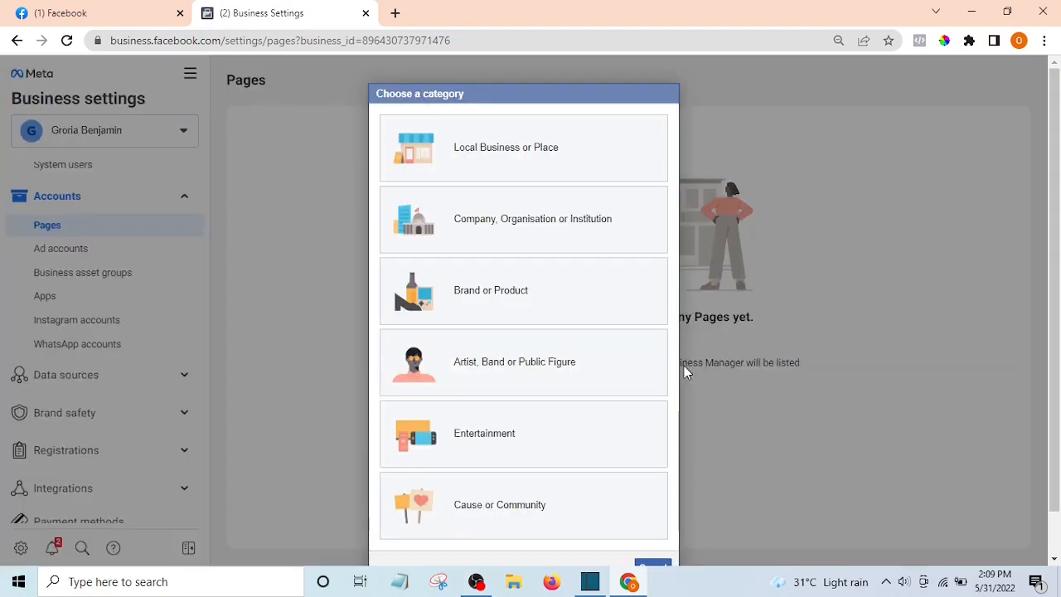
scroll(646, 460, "down", 1)
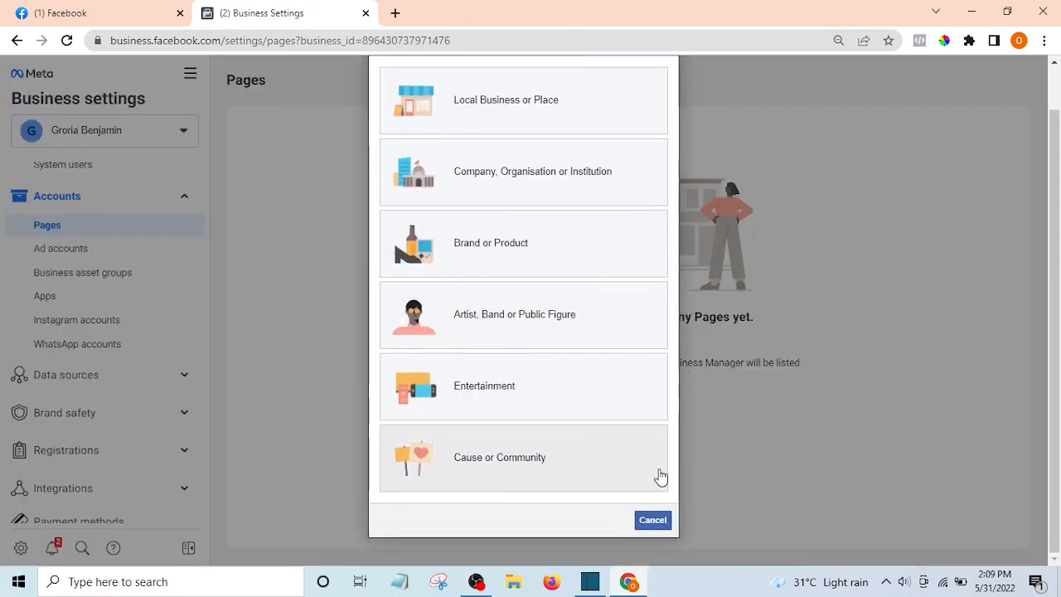
scroll(571, 317, "up", 1)
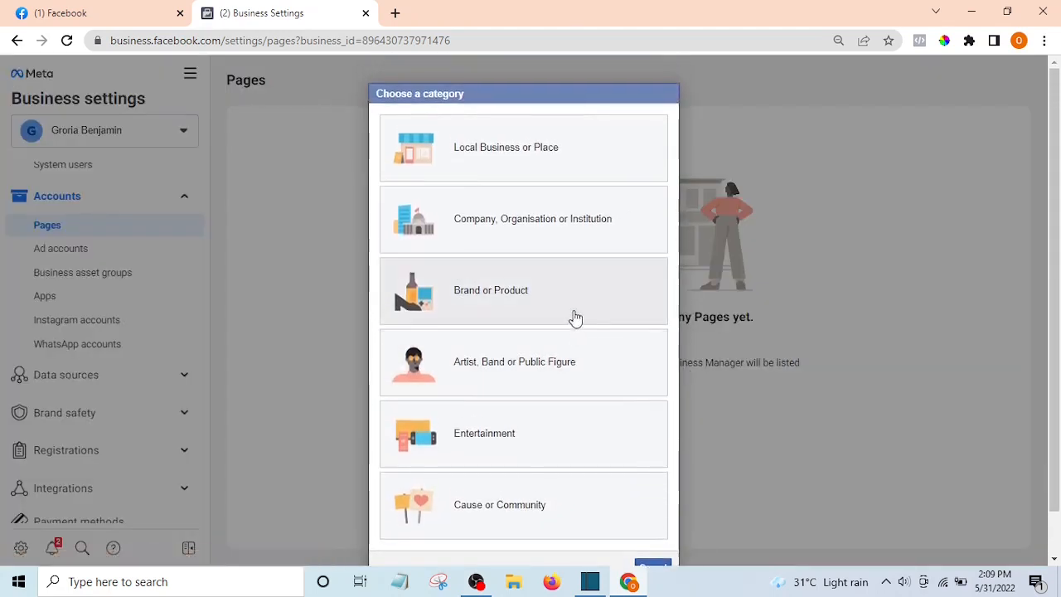
scroll(571, 340, "down", 1)
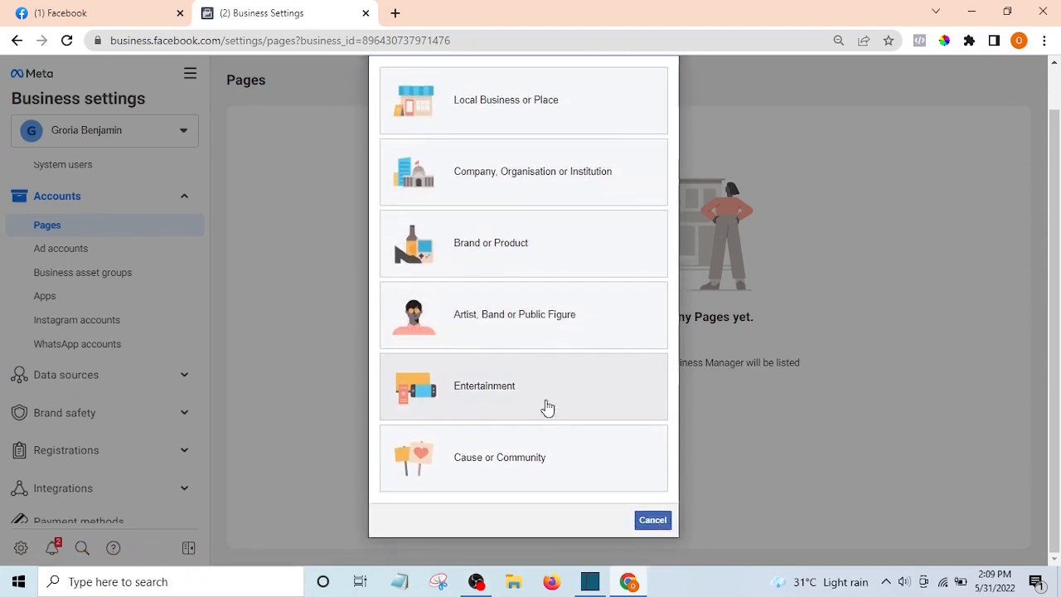
scroll(543, 404, "up", 1)
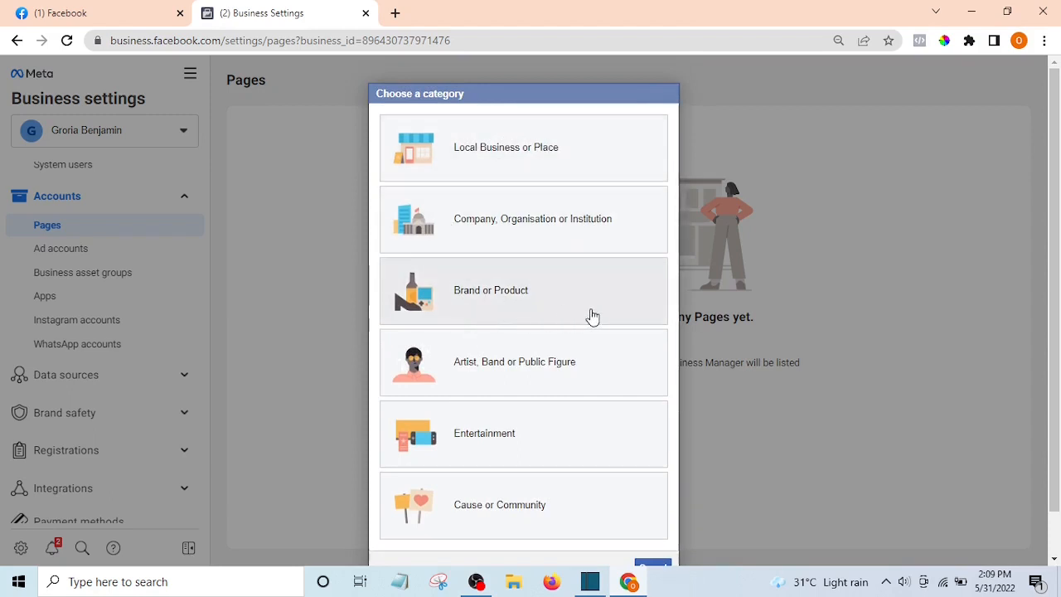
scroll(614, 325, "down", 1)
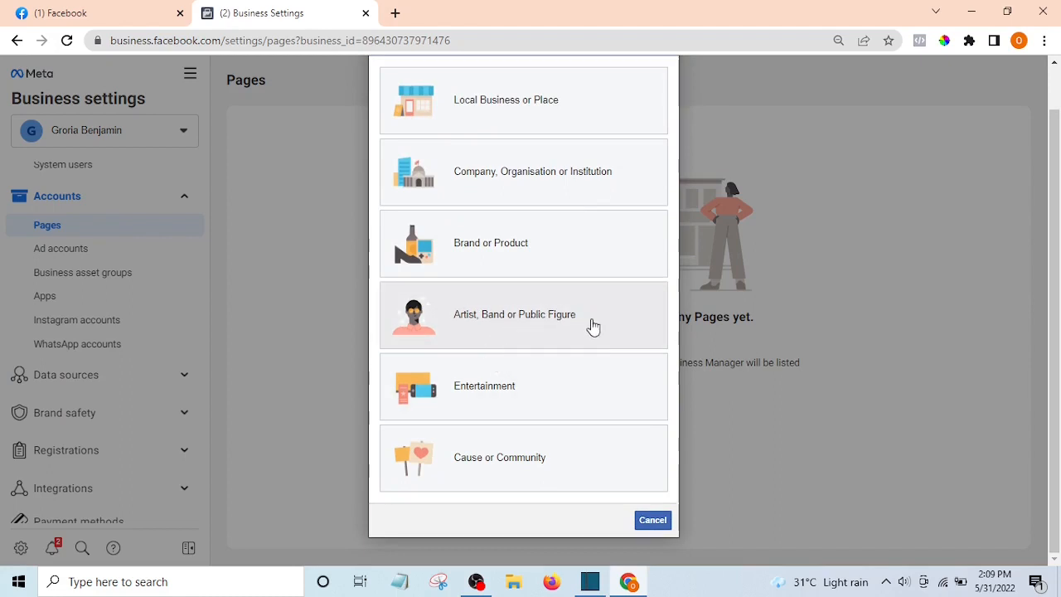
left_click(654, 525)
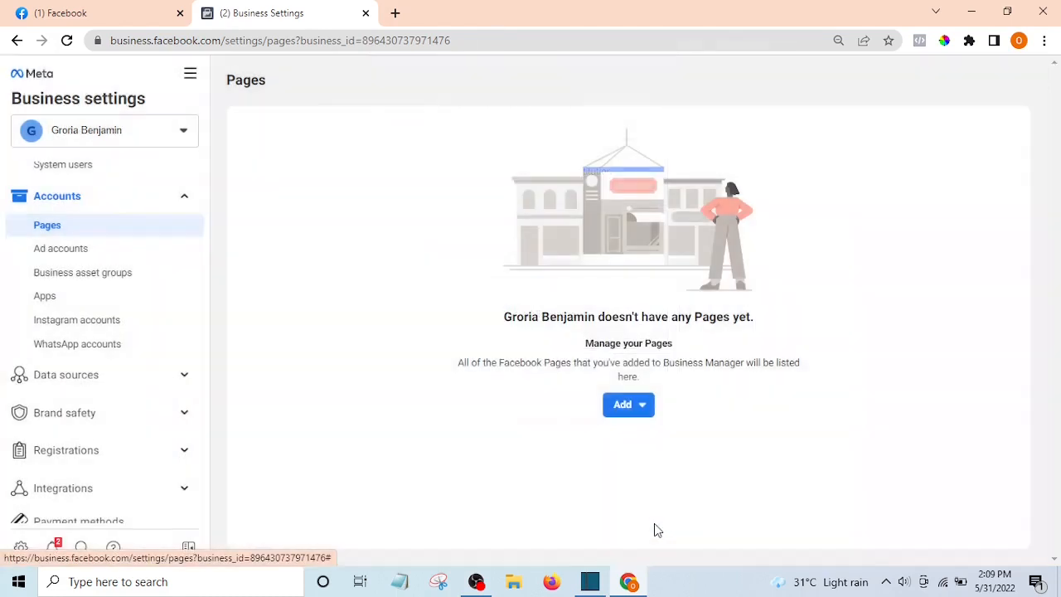
- Start adding an existing Page to the business, and view the managed Page Aliksy Enterprises on Facebook
left_click(628, 406)
left_click(650, 241)
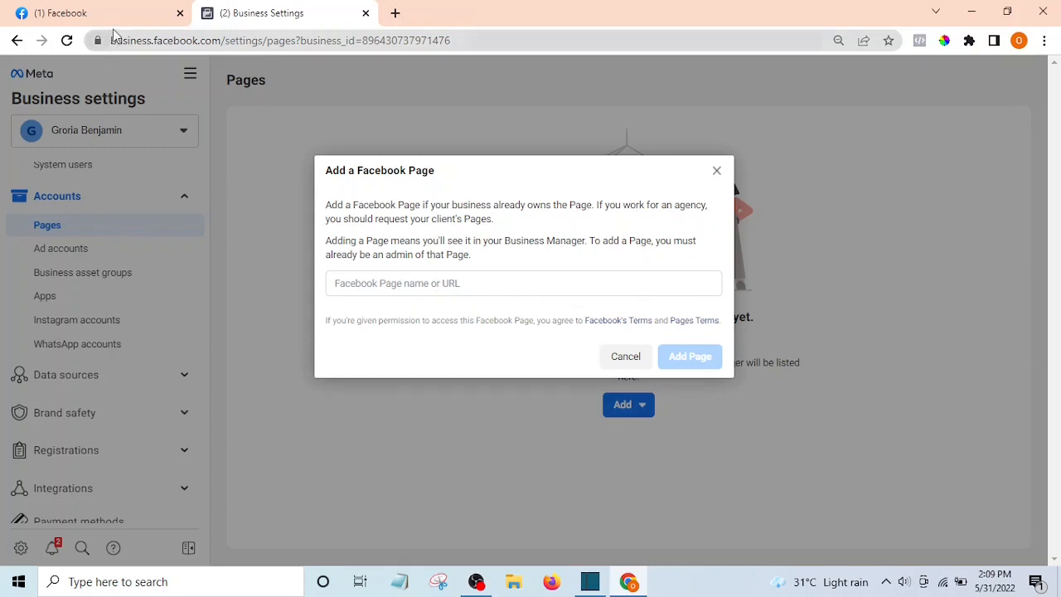
left_click(81, 10)
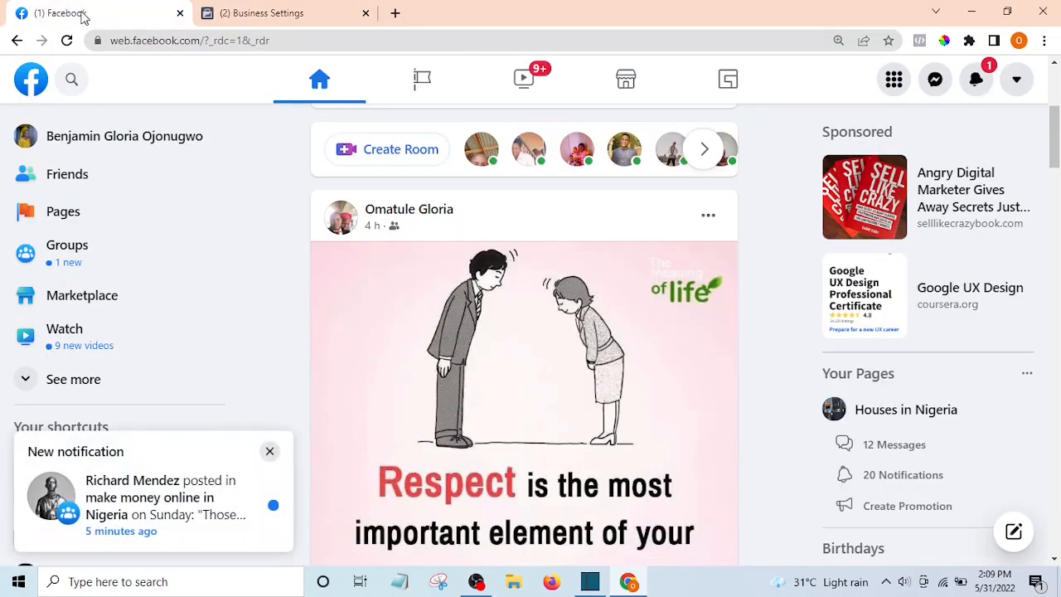
left_click(63, 212)
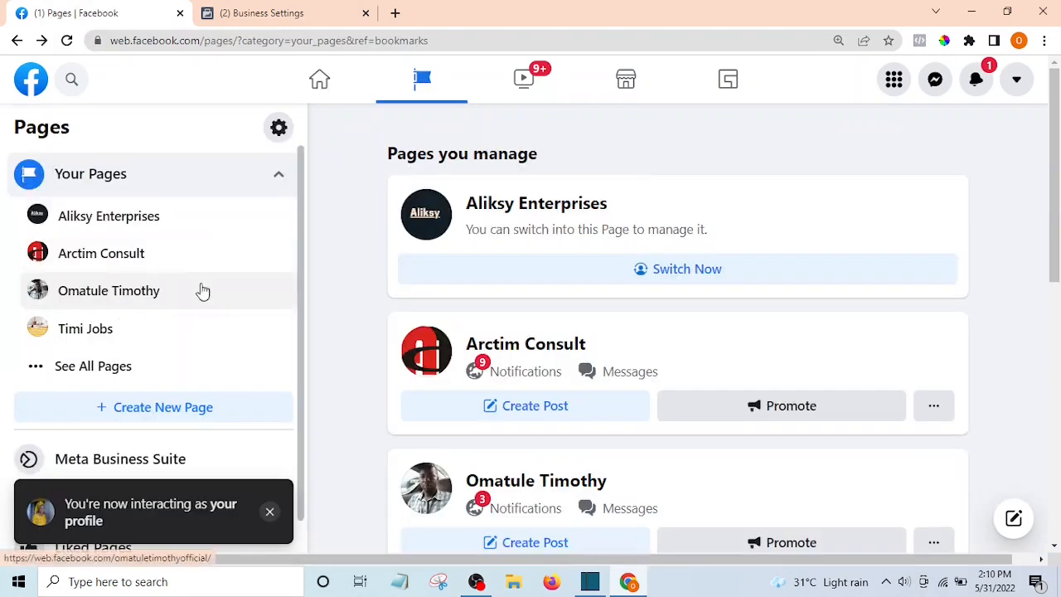
left_click(498, 203)
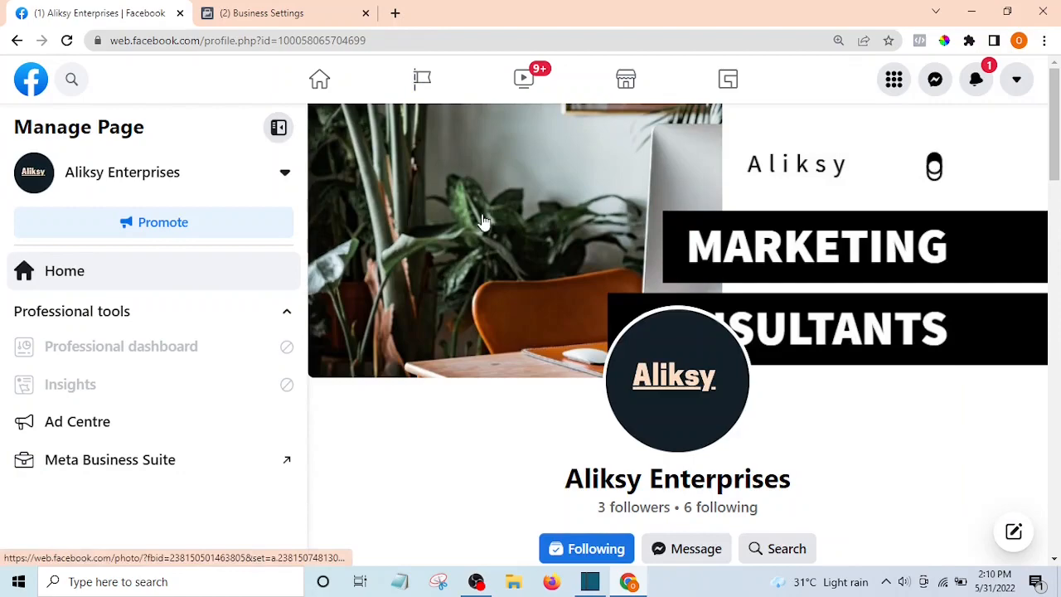
scroll(518, 300, "down", 4)
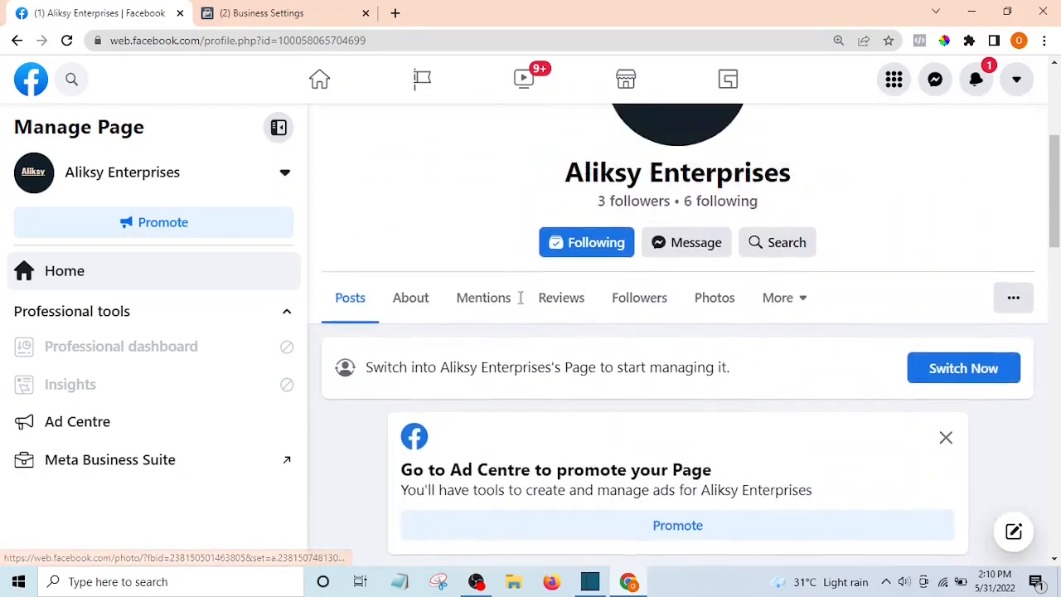
scroll(518, 300, "up", 3)
scroll(519, 301, "down", 5)
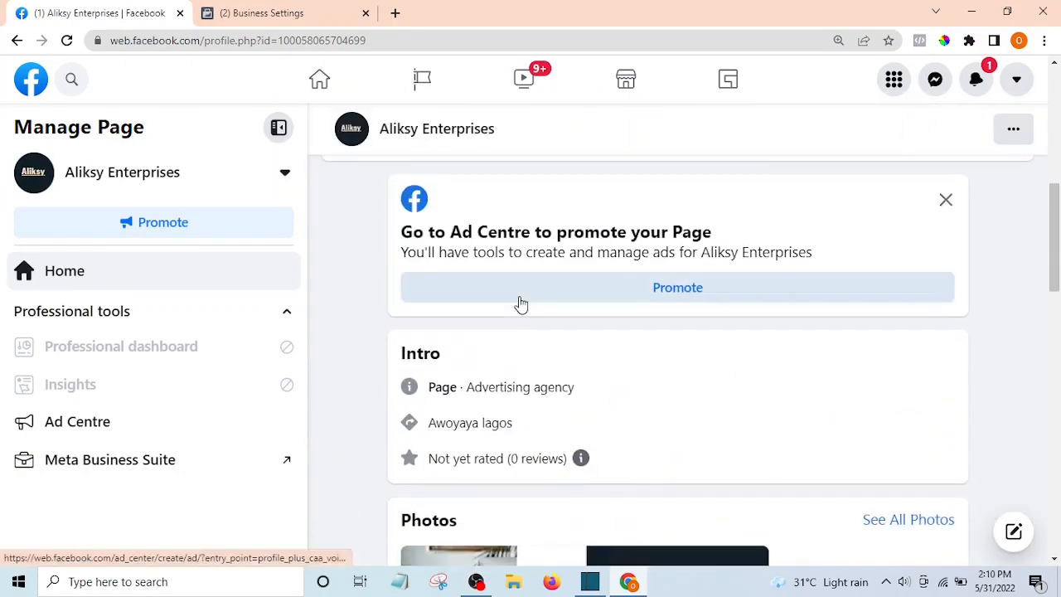
scroll(520, 303, "up", 3)
scroll(520, 304, "up", 3)
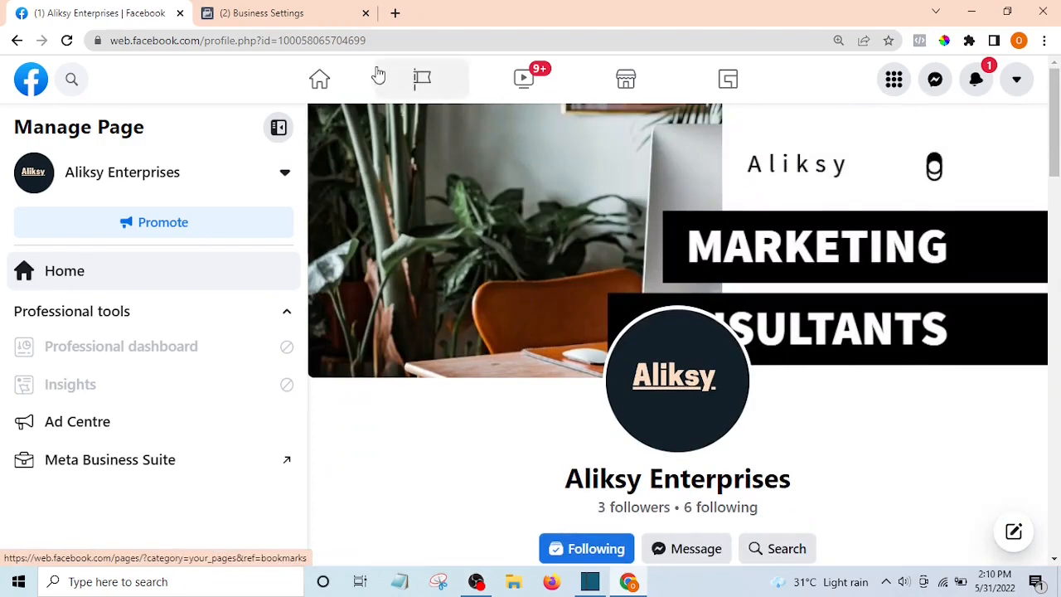
- Copy the full web address of the Aliksy Enterprises Page
left_click(388, 39)
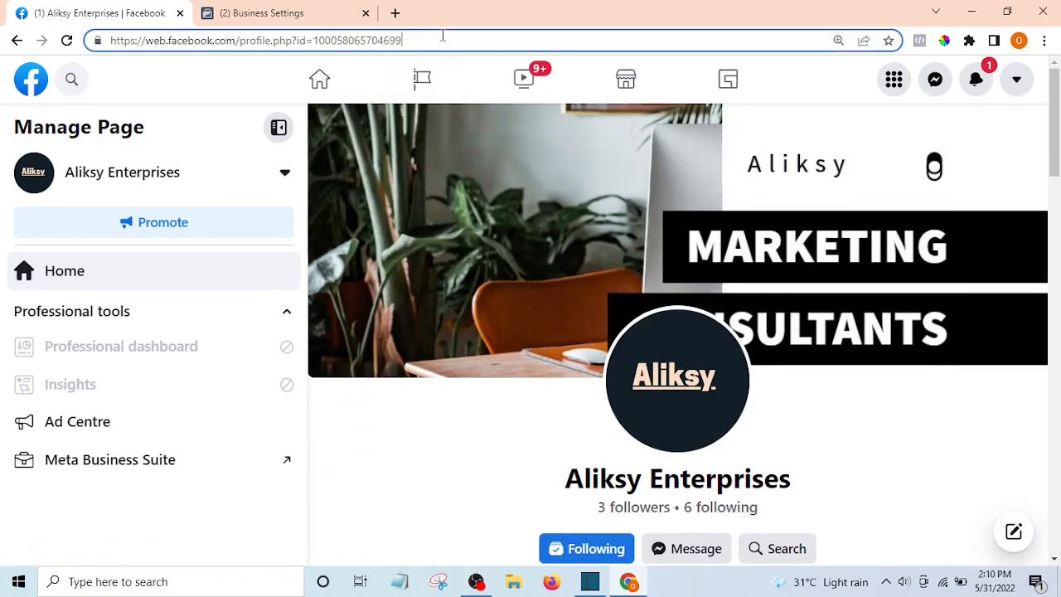
left_click_drag(443, 35, 106, 40)
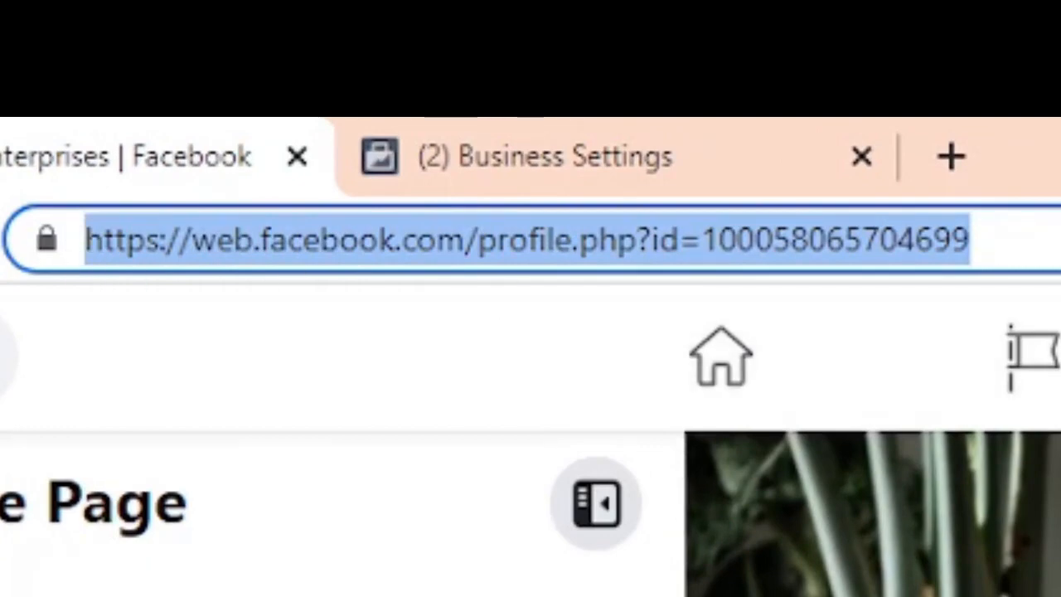
left_click(1049, 249)
left_click_drag(971, 241, 41, 208)
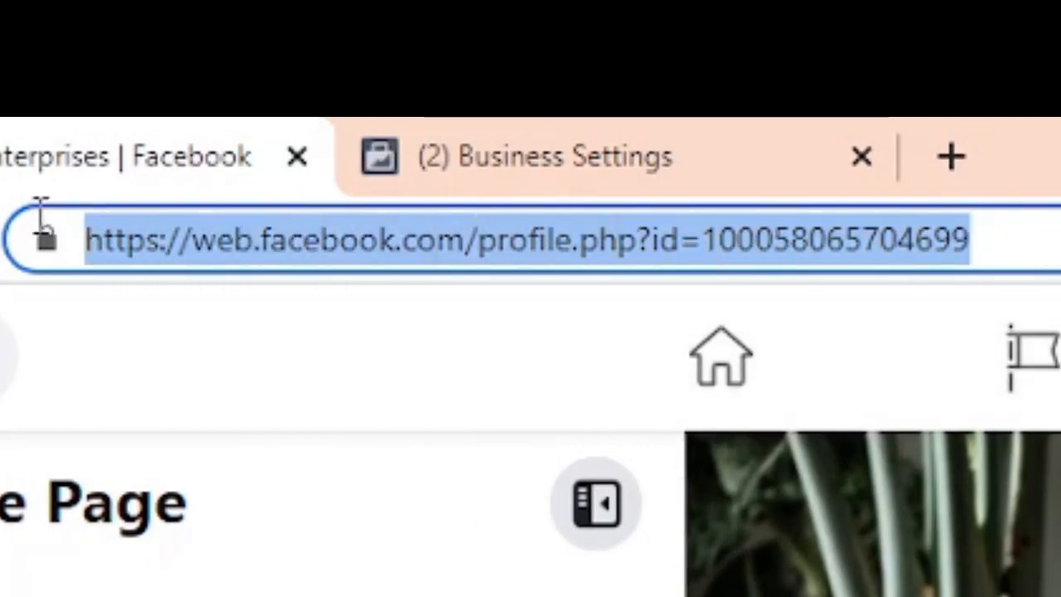
right_click(449, 241)
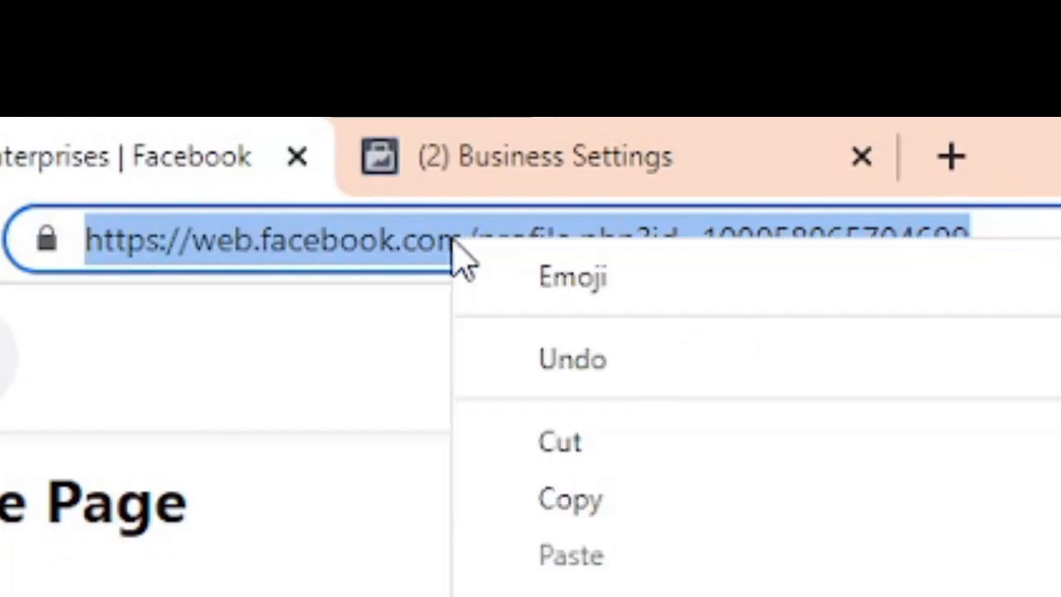
left_click(604, 501)
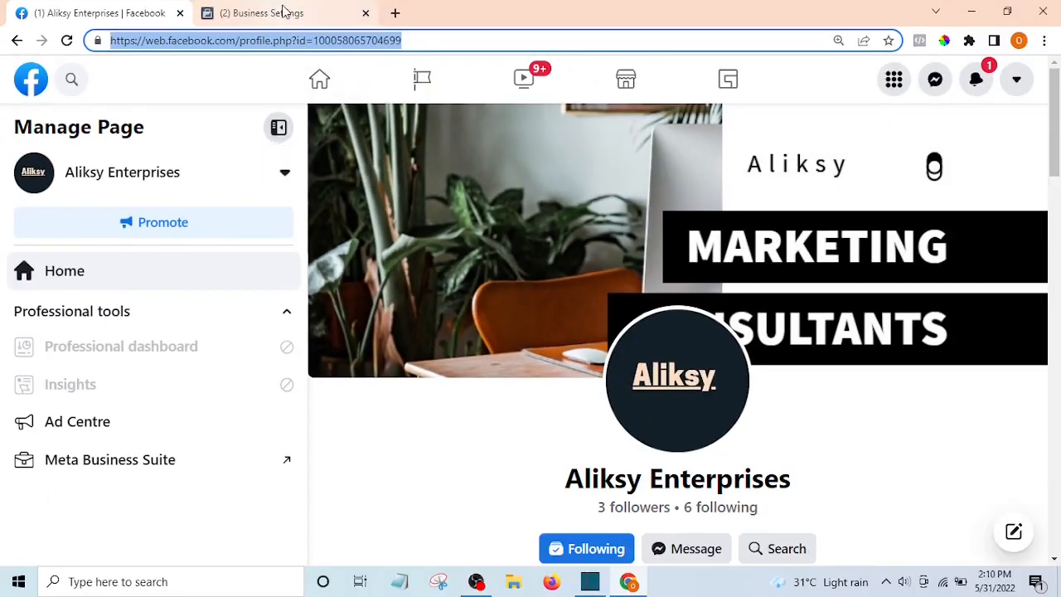
- Look up Aliksy Enterprises by its copied URL in the Add a Facebook Page dialog, select it, and close the dialog without adding it
left_click(282, 12)
left_click(429, 282)
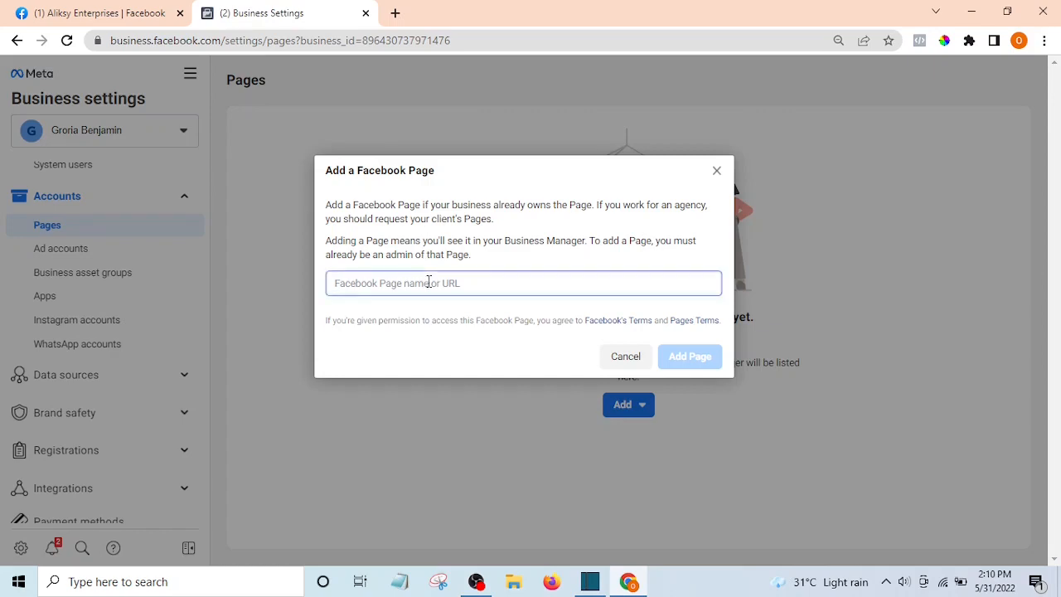
key("ctrl+v")
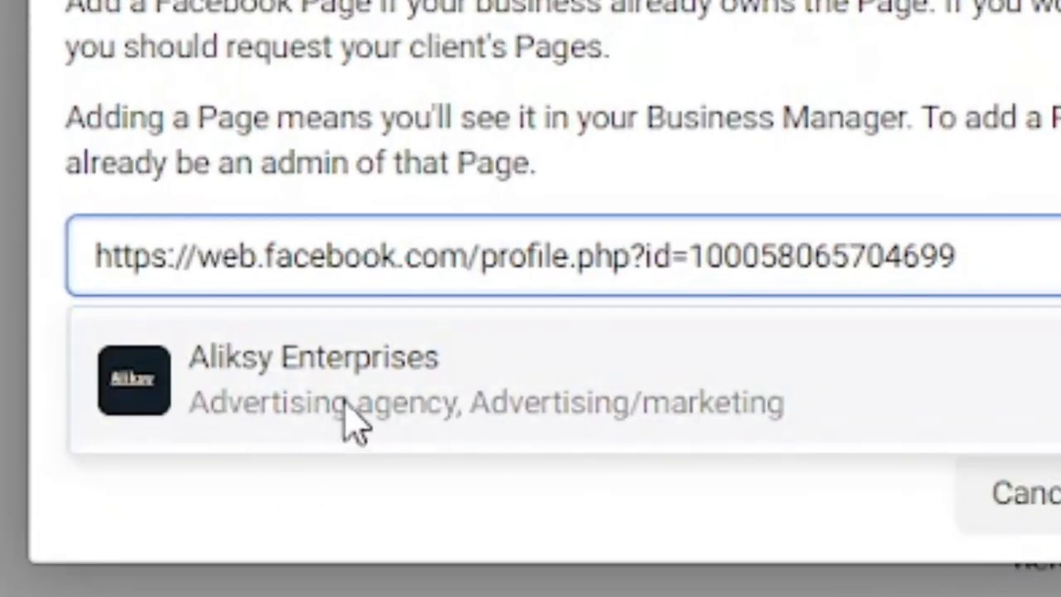
left_click(280, 388)
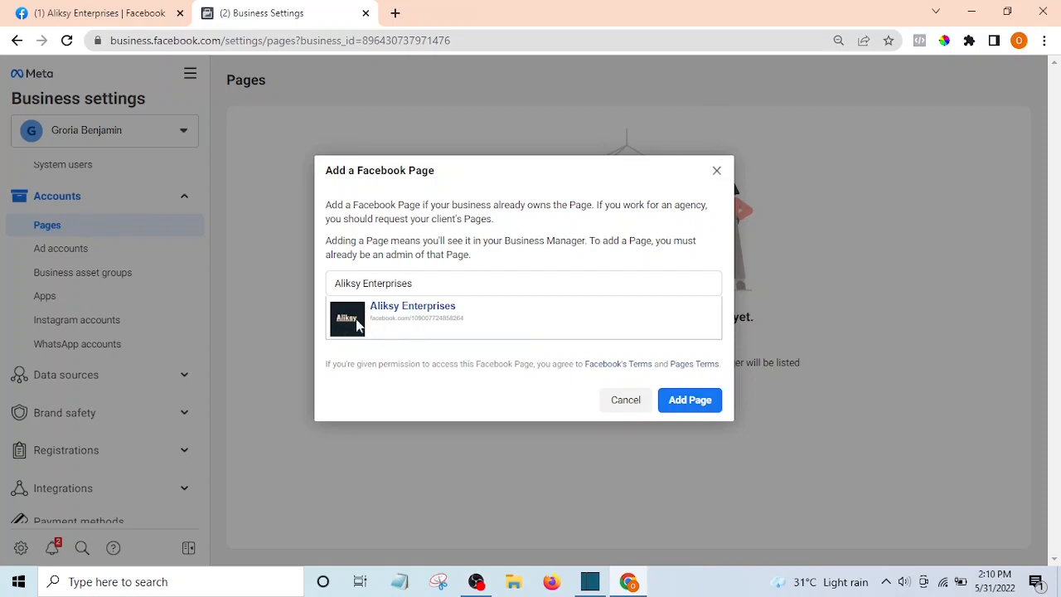
left_click(717, 173)
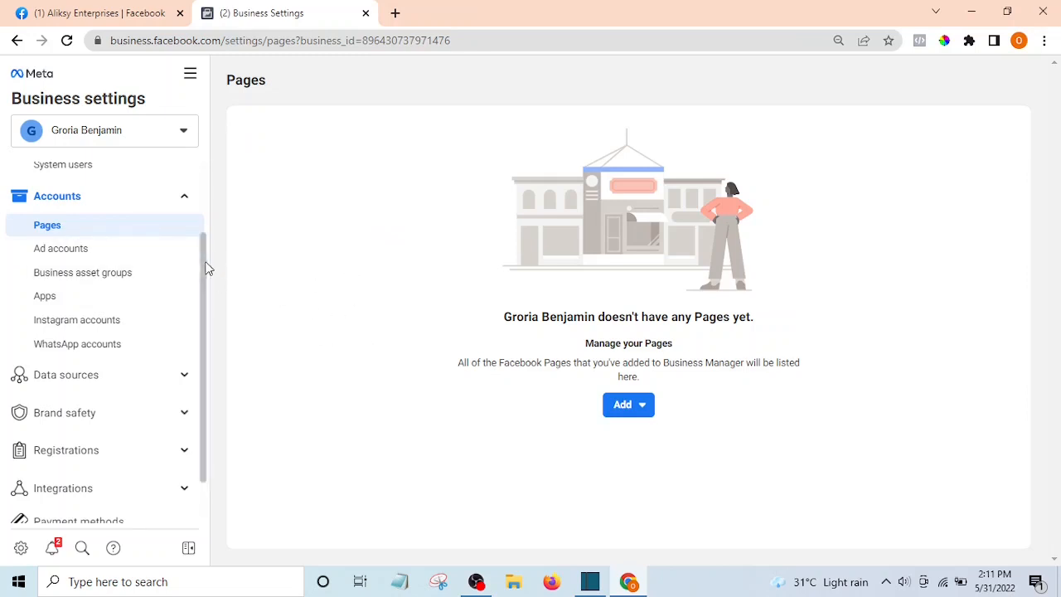
- Go to the Ad account settings and review which ad accounts can be selected
left_click_drag(205, 276, 204, 237)
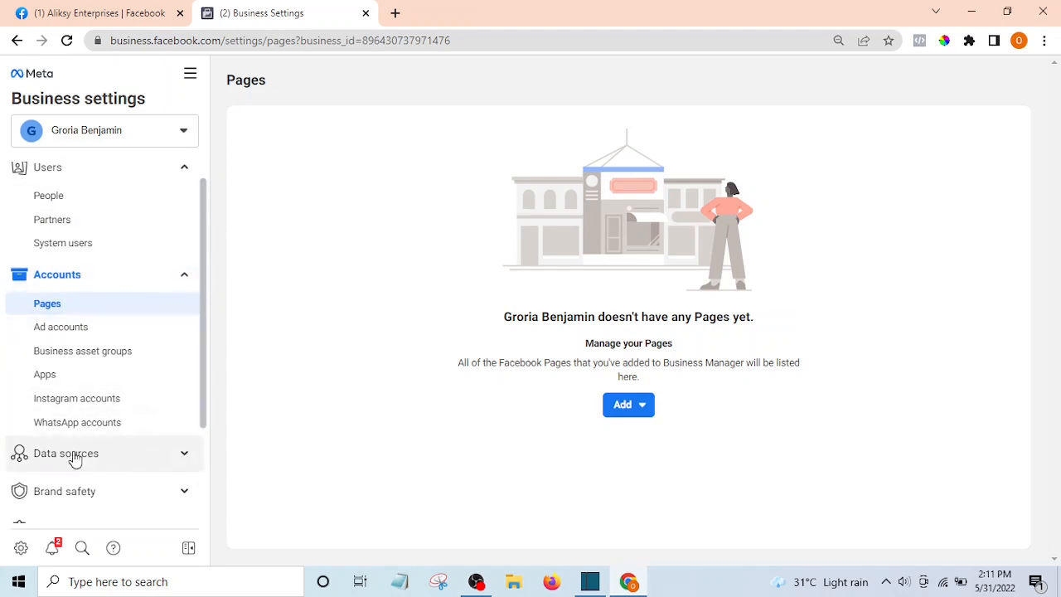
left_click(191, 79)
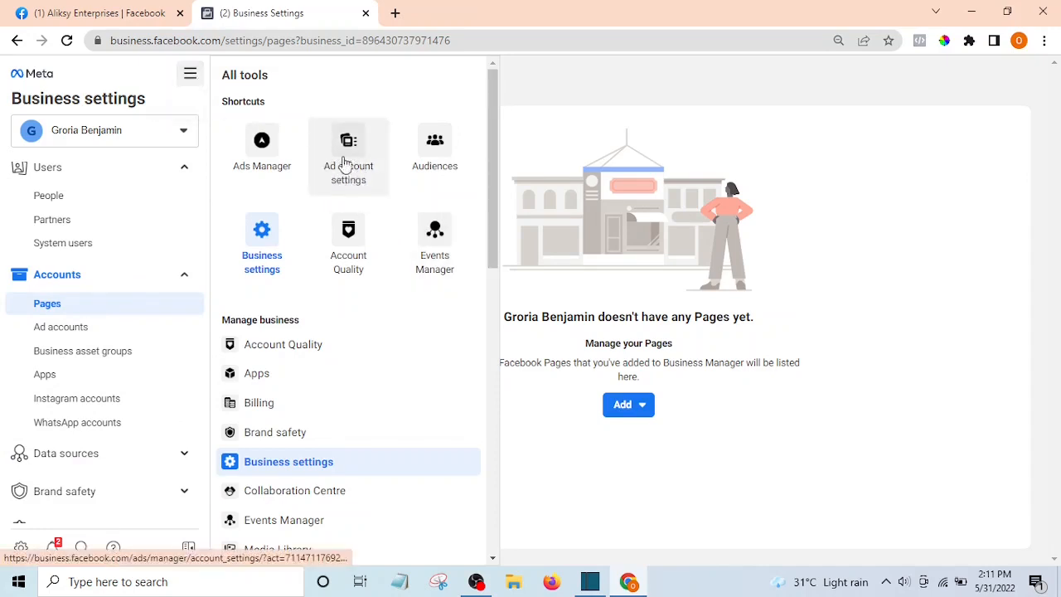
left_click(352, 175)
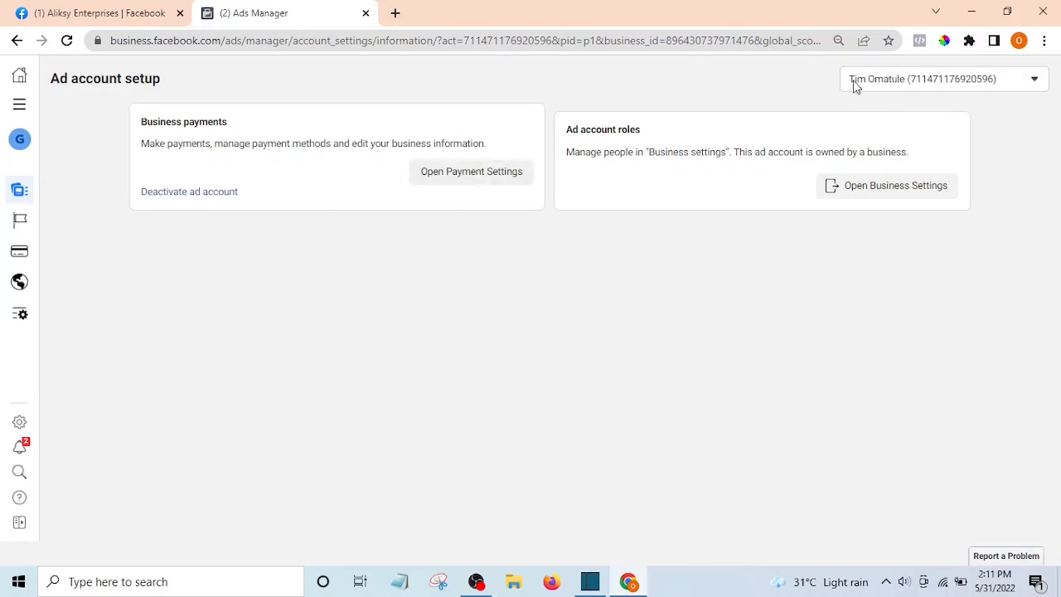
left_click(1036, 81)
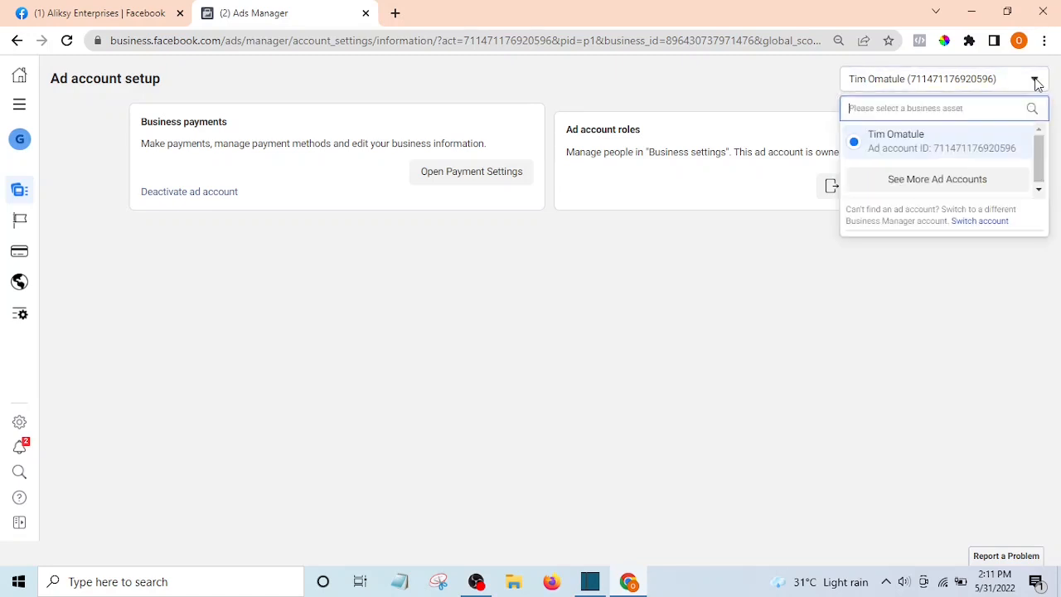
left_click(1035, 81)
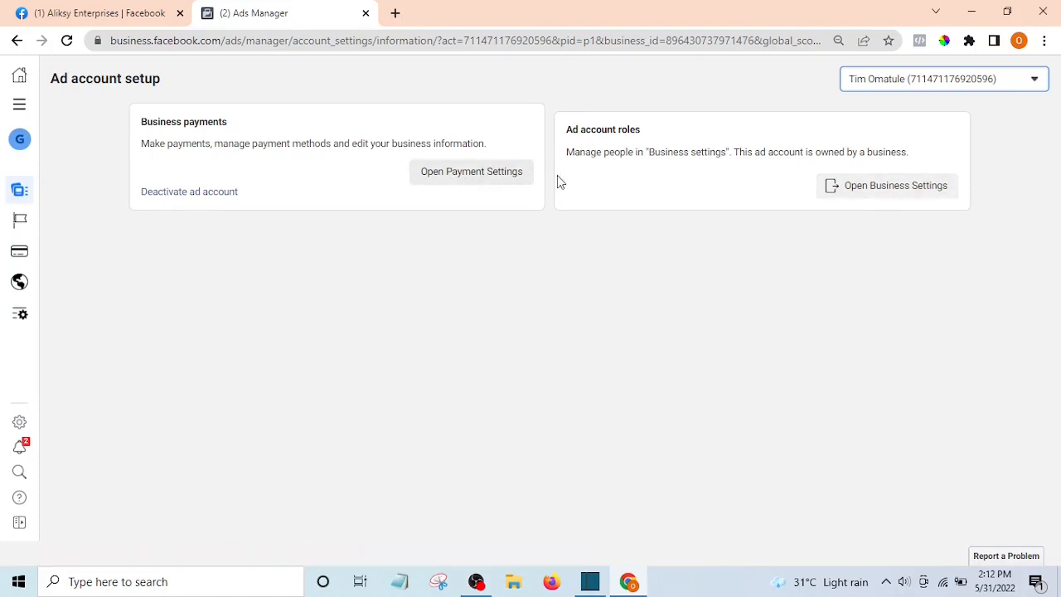
- Open the ad account's payment settings and examine its balance, billing threshold, payment methods and payment activity
left_click(452, 179)
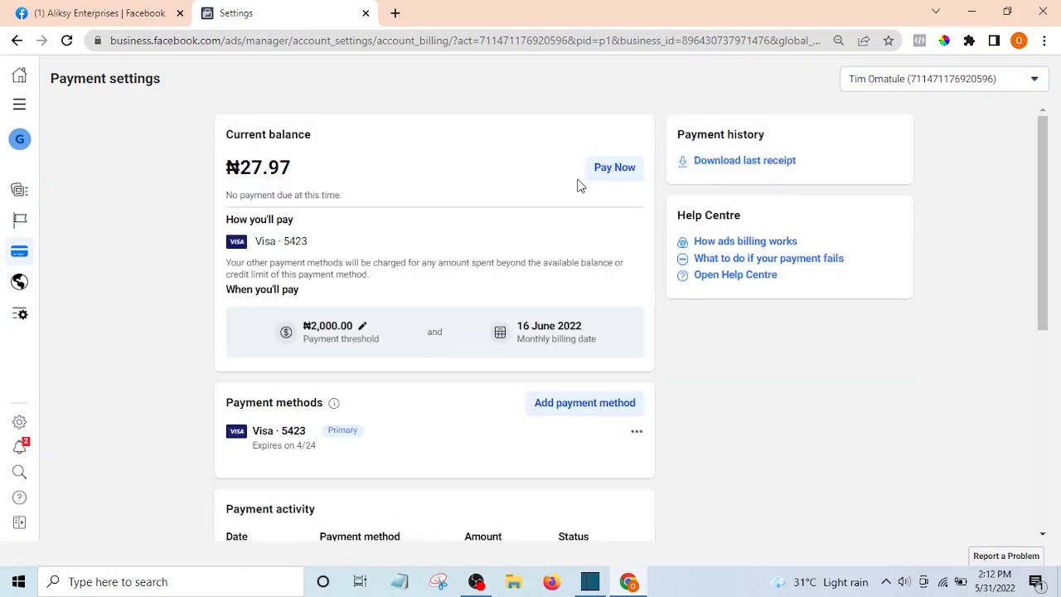
scroll(620, 189, "down", 3)
scroll(619, 189, "up", 3)
scroll(607, 199, "down", 2)
scroll(603, 217, "up", 2)
scroll(550, 386, "down", 2)
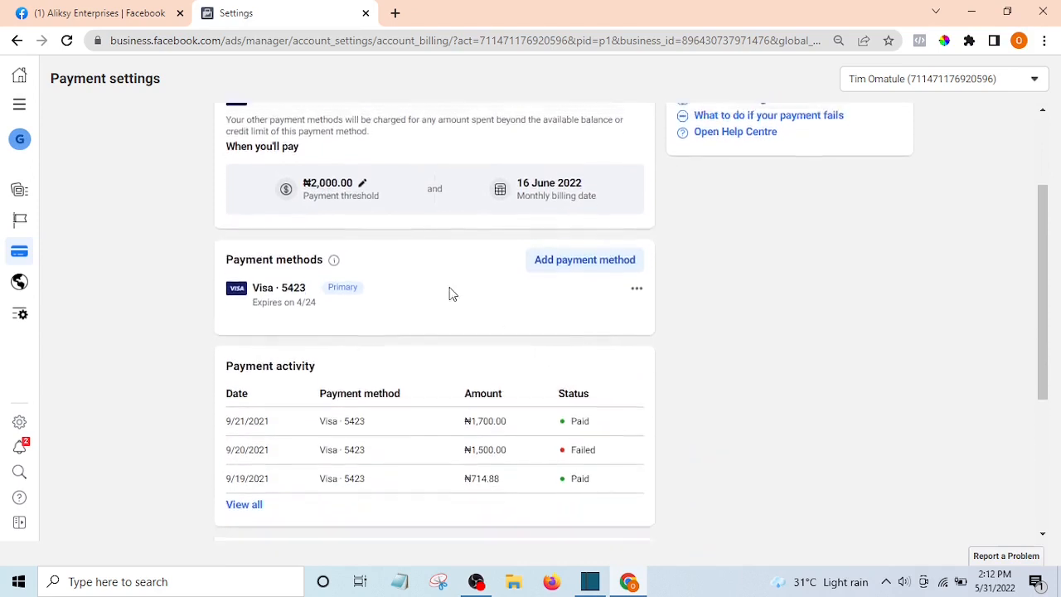
scroll(450, 293, "up", 2)
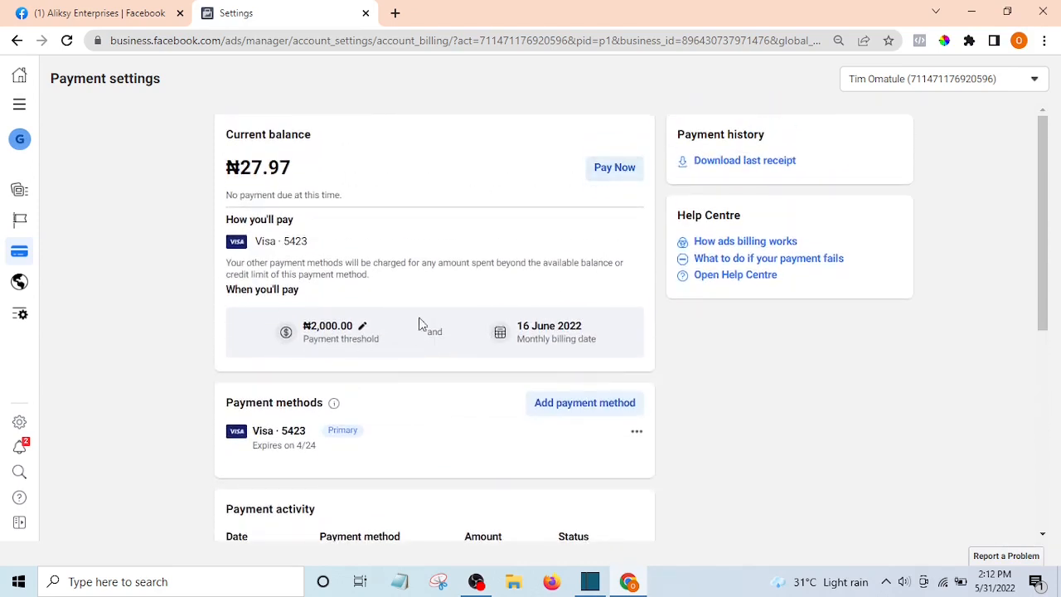
- Review the available options for adding a payment method to the ad account, and close the dialog without adding one
scroll(351, 263, "down", 4)
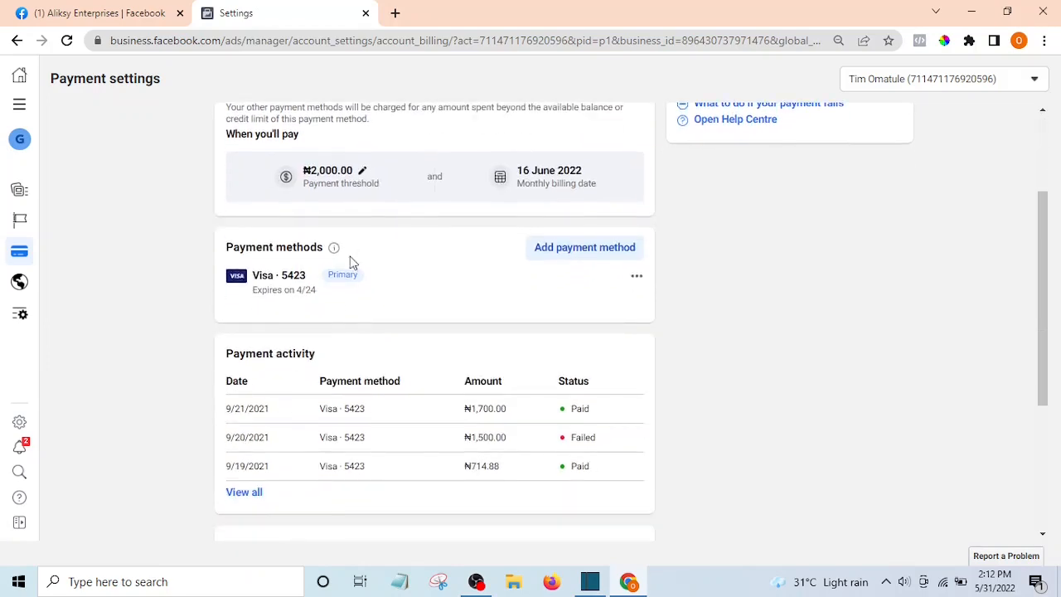
scroll(347, 340, "up", 4)
scroll(347, 335, "up", 1)
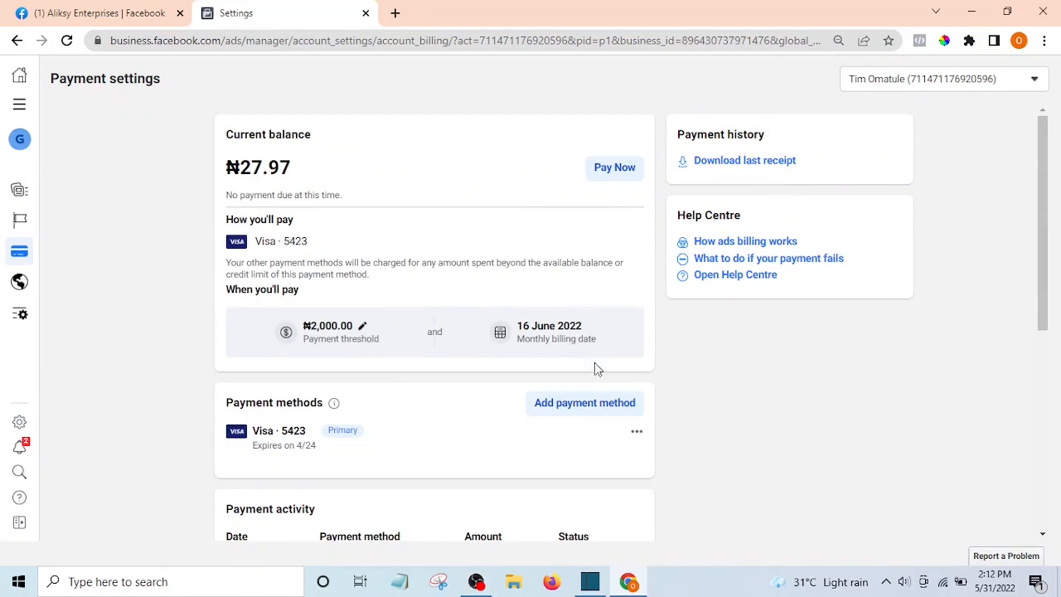
scroll(584, 356, "down", 1)
scroll(514, 319, "up", 1)
scroll(527, 349, "down", 2)
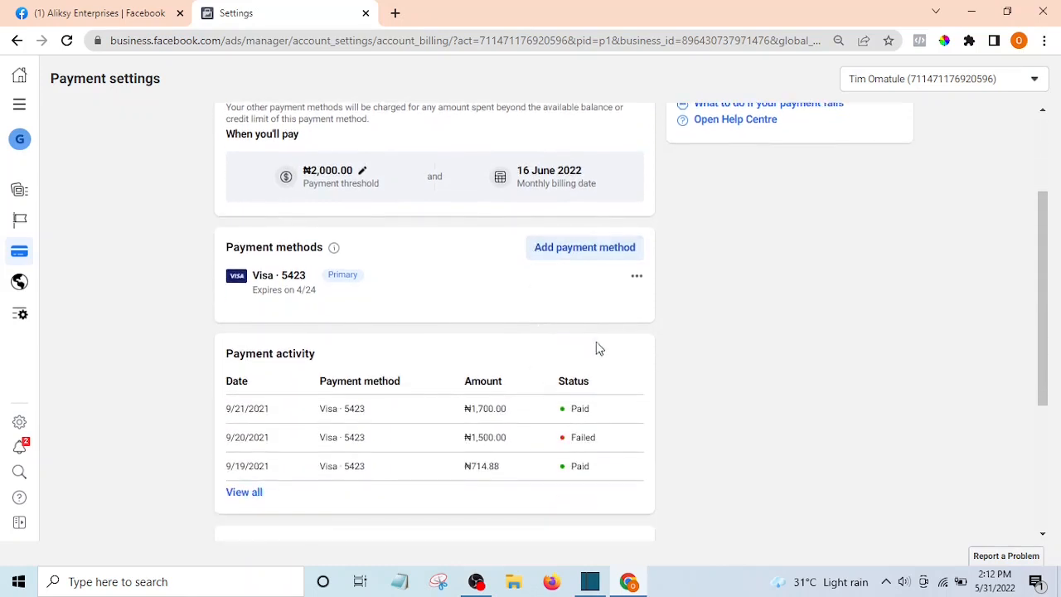
left_click(569, 249)
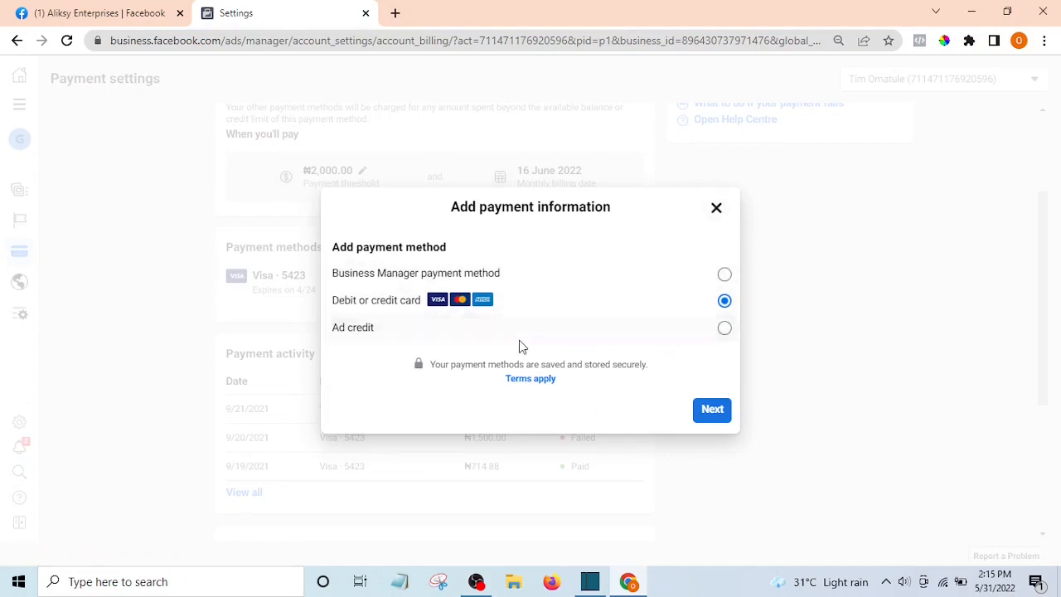
left_click(716, 208)
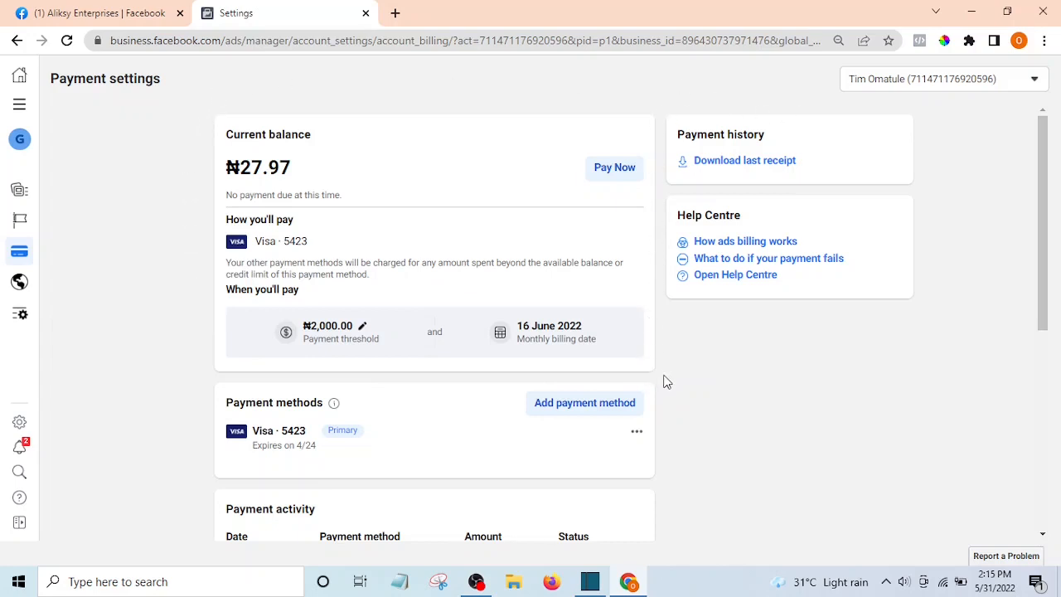
left_click_drag(663, 111, 670, 301)
left_click(663, 106)
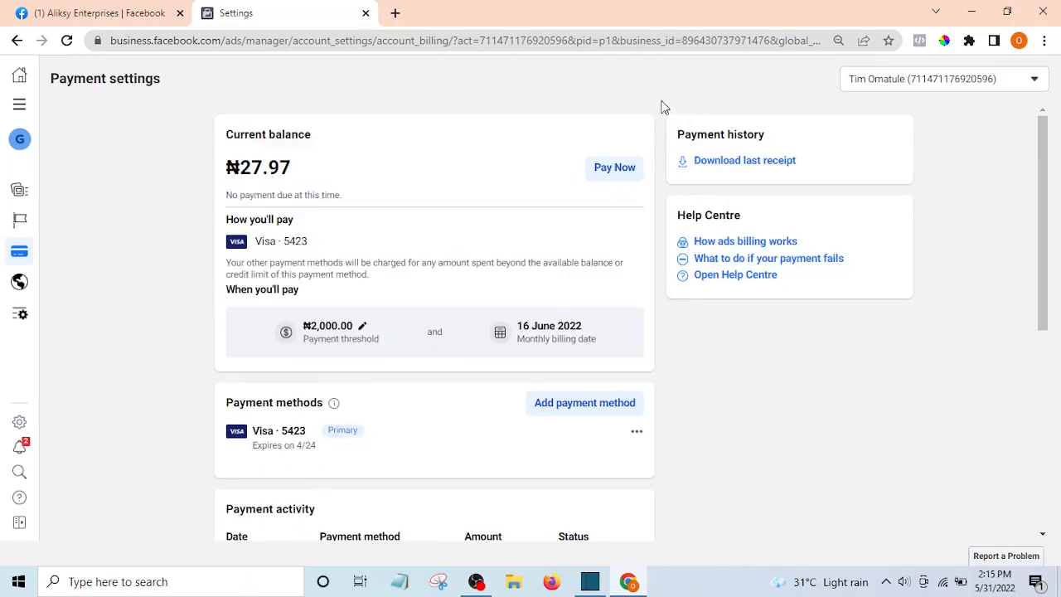